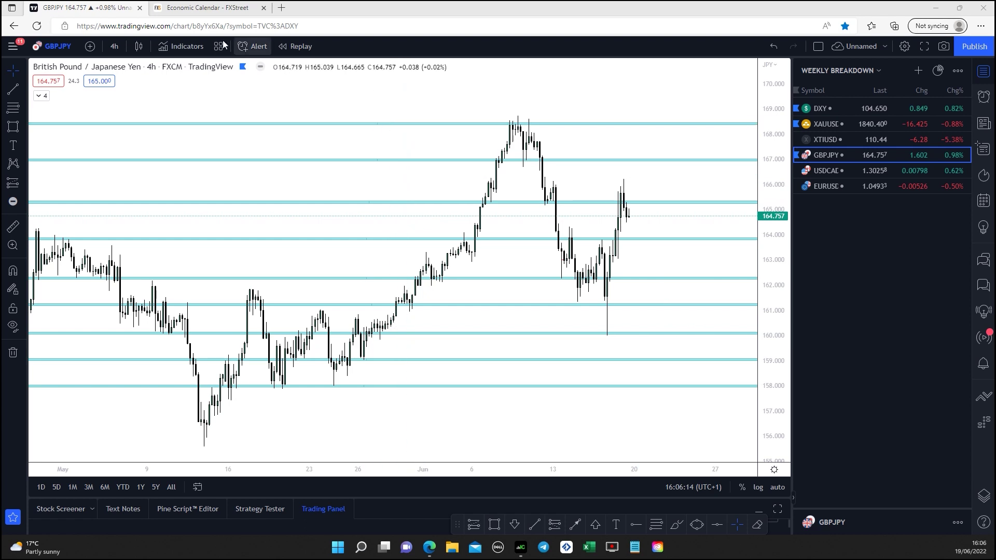
Examine the June 19–24, 2022 events in the FXStreet economic calendar and return to the TradingView chart
{"action": "left_click", "coordinate": [200, 11]}
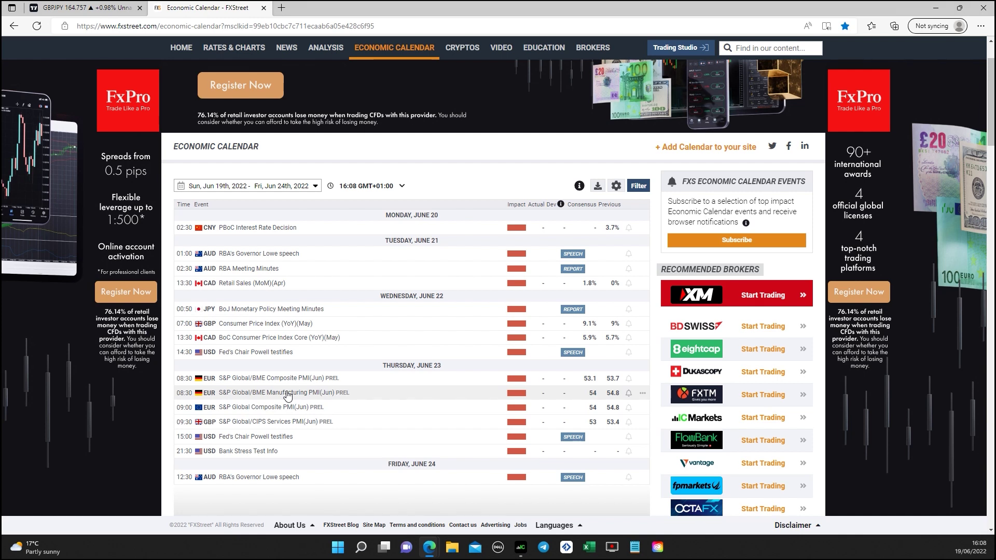
{"action": "left_click", "coordinate": [97, 13]}
Open the DXY 4-hour chart in full screen and frame the recent price action with room for upcoming dates
{"action": "left_click", "coordinate": [847, 105]}
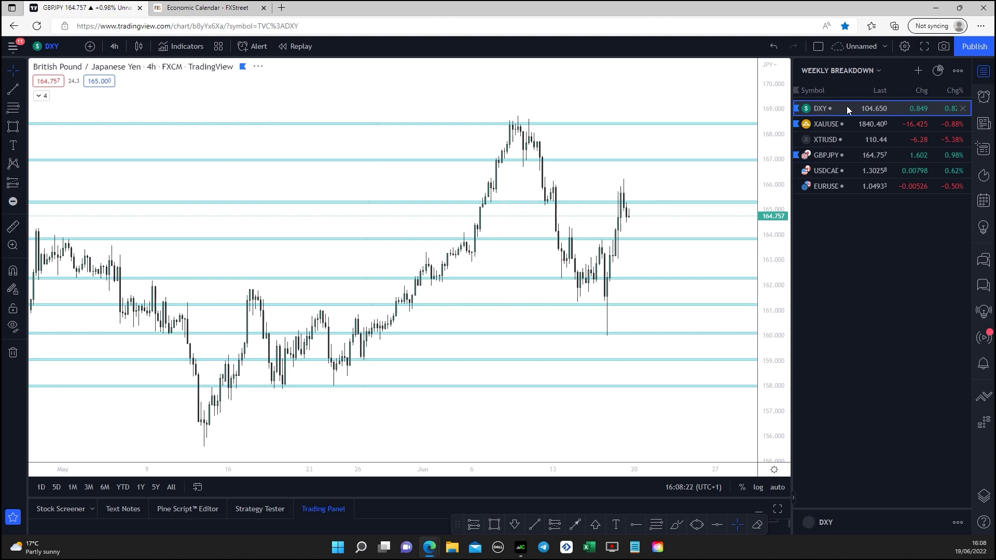
{"action": "left_click", "coordinate": [925, 47]}
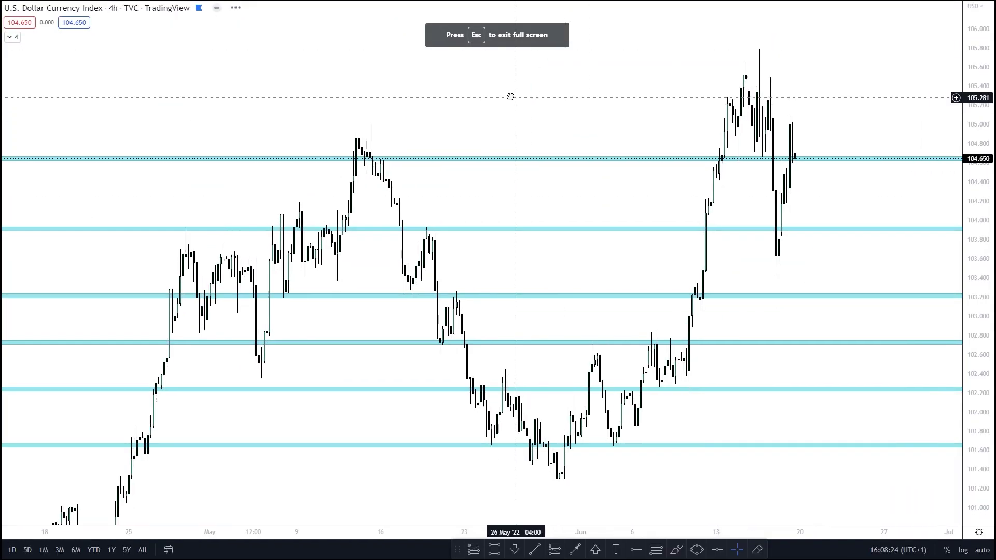
{"action": "scroll", "coordinate": [761, 156], "scroll_direction": "up", "scroll_amount": 5}
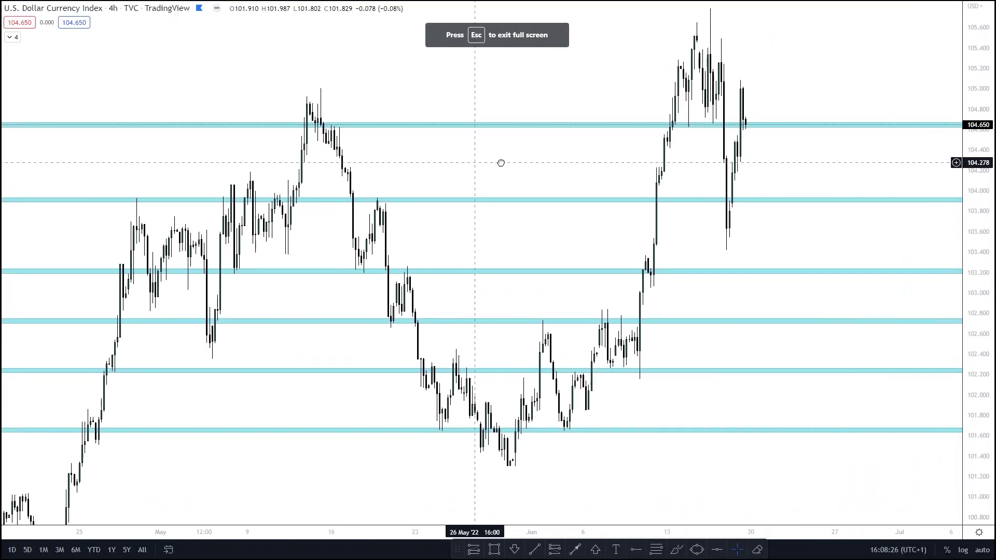
{"action": "left_click_drag", "start_coordinate": [466, 177], "coordinate": [620, 209]}
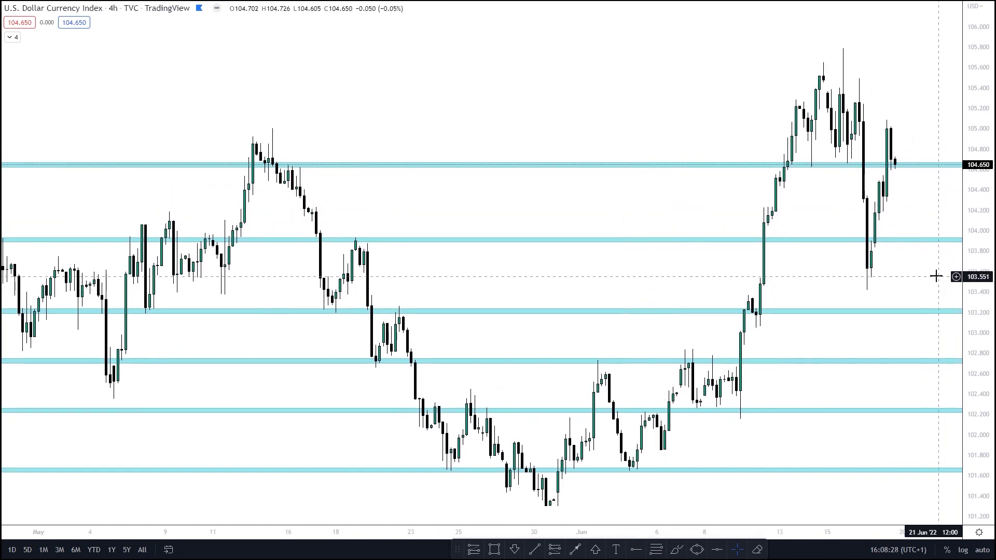
{"action": "left_click_drag", "start_coordinate": [781, 198], "coordinate": [597, 156]}
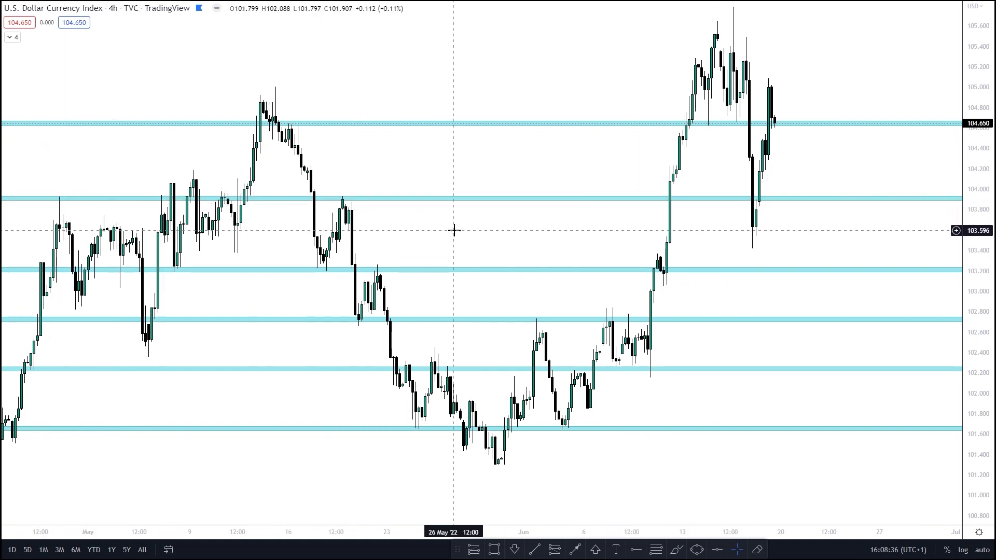
{"action": "left_click_drag", "start_coordinate": [505, 69], "coordinate": [442, 121]}
{"action": "left_click_drag", "start_coordinate": [978, 104], "coordinate": [978, 115]}
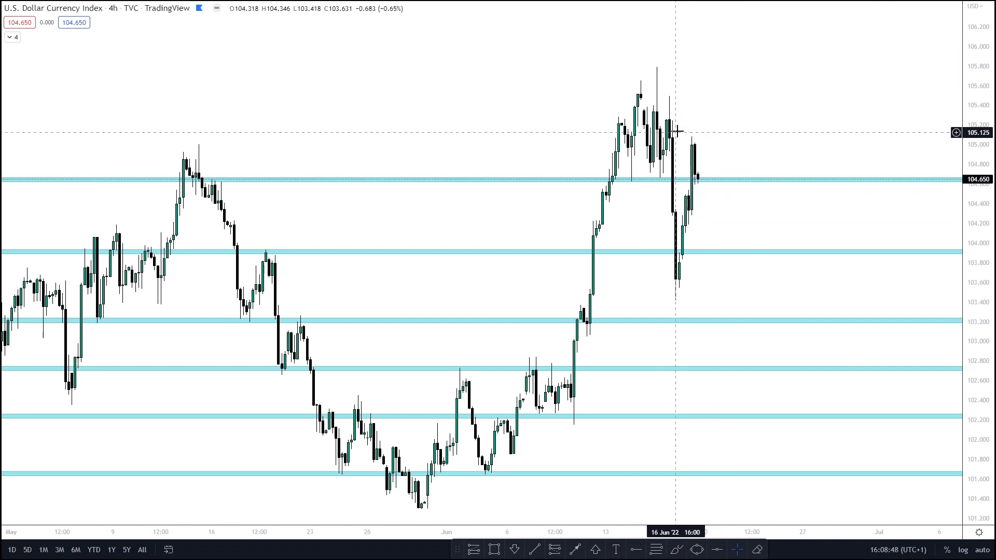
Draw an arrow from the current price at about 104.65 down to about 104.19 and colour it black
{"action": "left_click", "coordinate": [575, 549]}
{"action": "left_click", "coordinate": [694, 180]}
{"action": "left_click", "coordinate": [726, 223]}
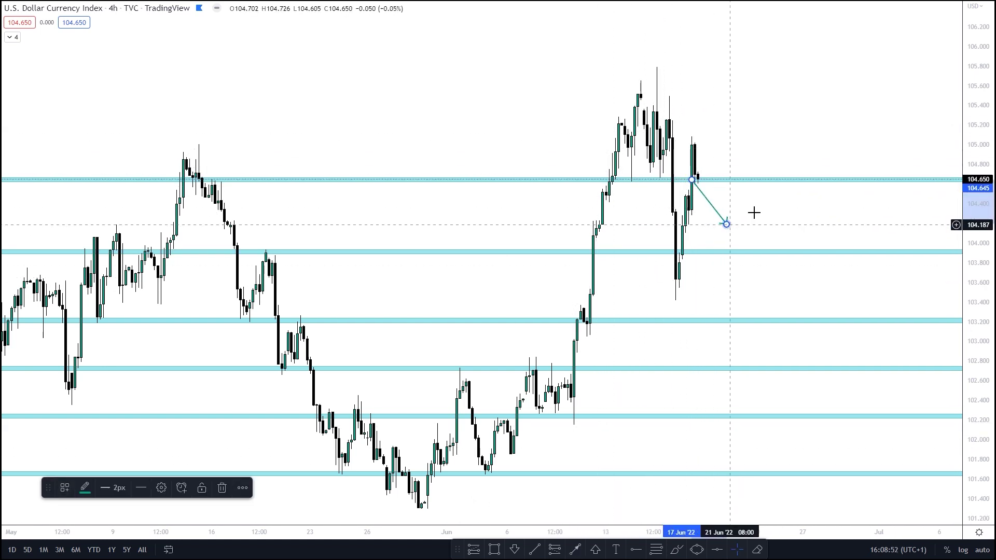
{"action": "left_click", "coordinate": [717, 207]}
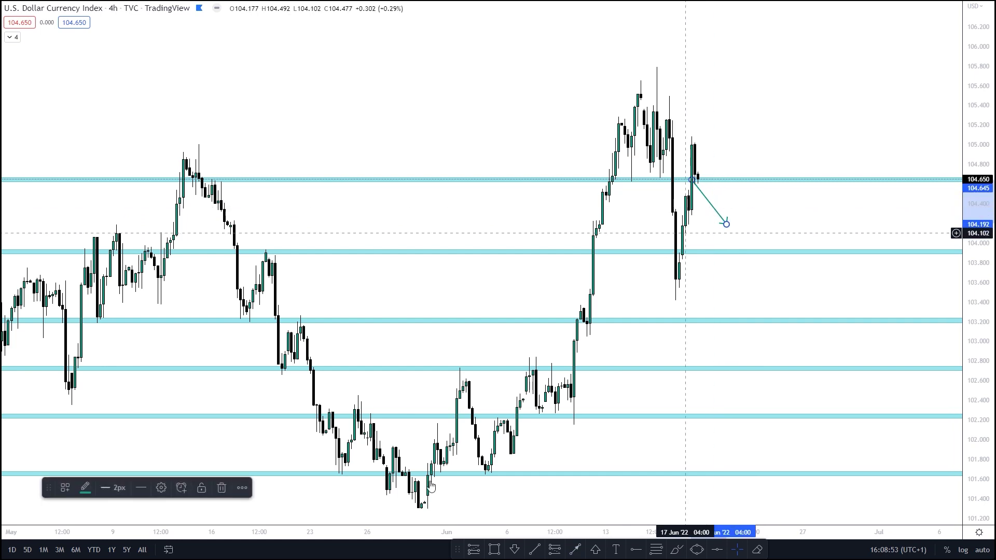
{"action": "left_click", "coordinate": [86, 487]}
{"action": "left_click", "coordinate": [192, 407]}
{"action": "left_click", "coordinate": [438, 147]}
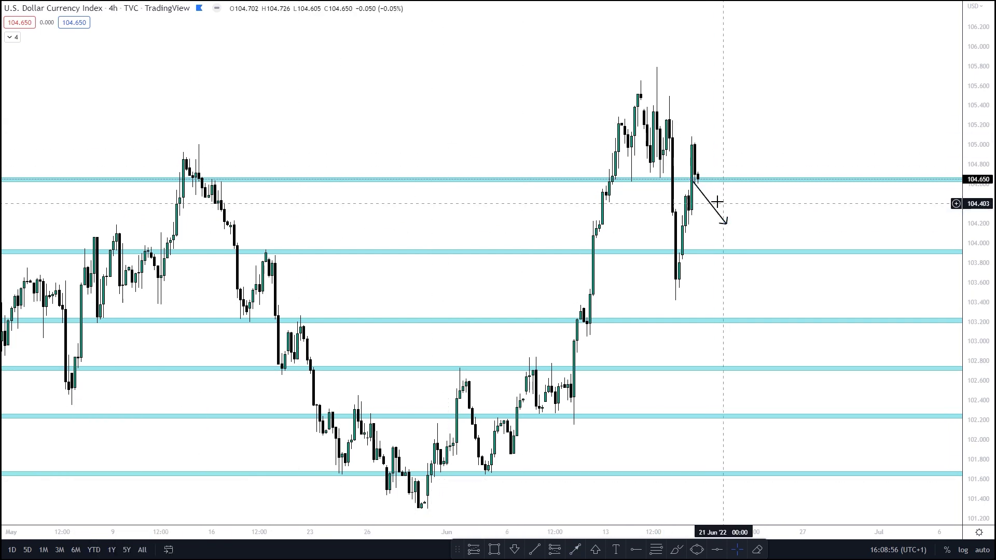
Delete the black arrow below the current price
{"action": "left_click", "coordinate": [708, 203]}
{"action": "key", "text": "Delete"}
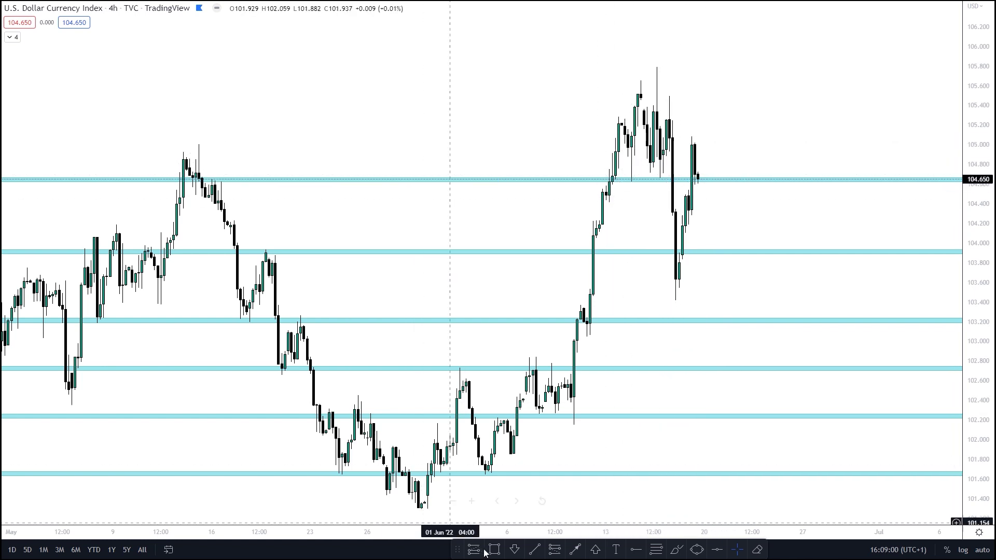
{"action": "left_click", "coordinate": [554, 550]}
{"action": "left_click", "coordinate": [733, 79]}
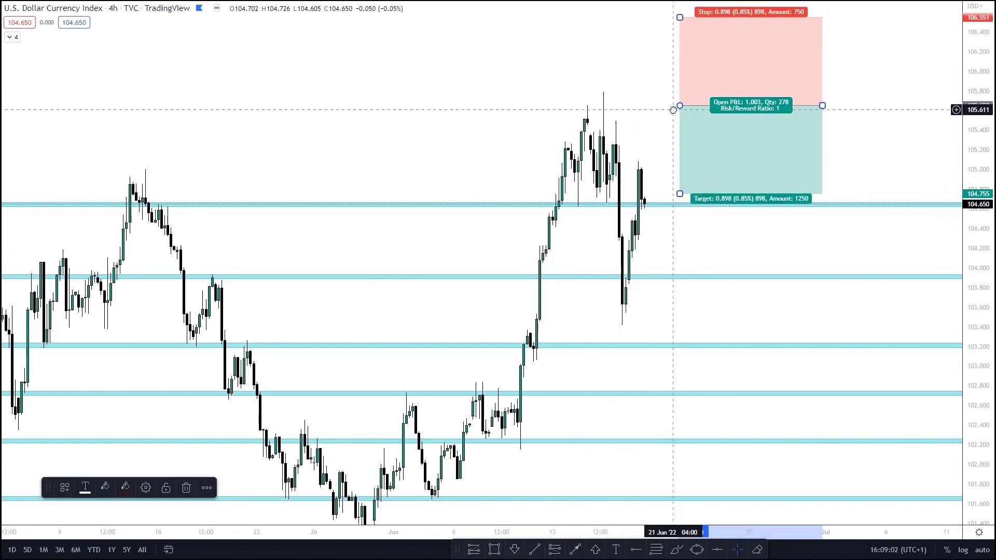
{"action": "key", "text": "Delete"}
Draw an arrow from about 105.60 down towards the large bearish candle of 16 June, ending at about 105.32
{"action": "left_click", "coordinate": [575, 550]}
{"action": "left_click", "coordinate": [679, 110]}
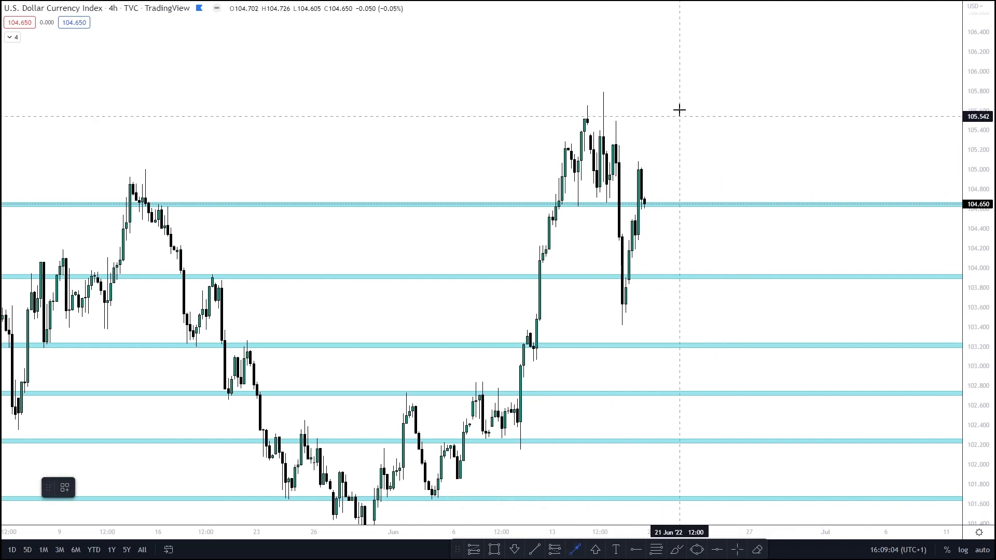
{"action": "left_click", "coordinate": [613, 134]}
{"action": "left_click_drag", "start_coordinate": [695, 156], "coordinate": [808, 147]}
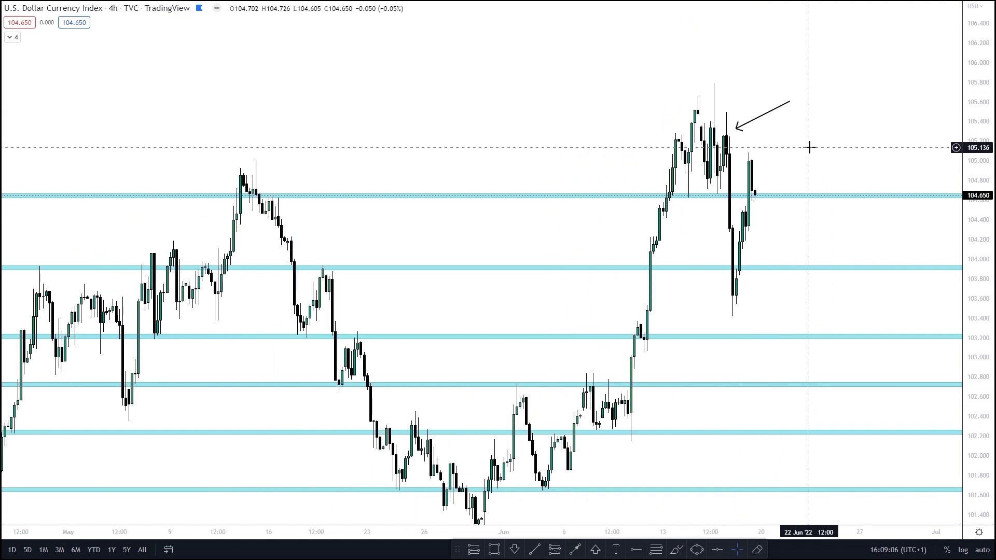
{"action": "left_click", "coordinate": [735, 127]}
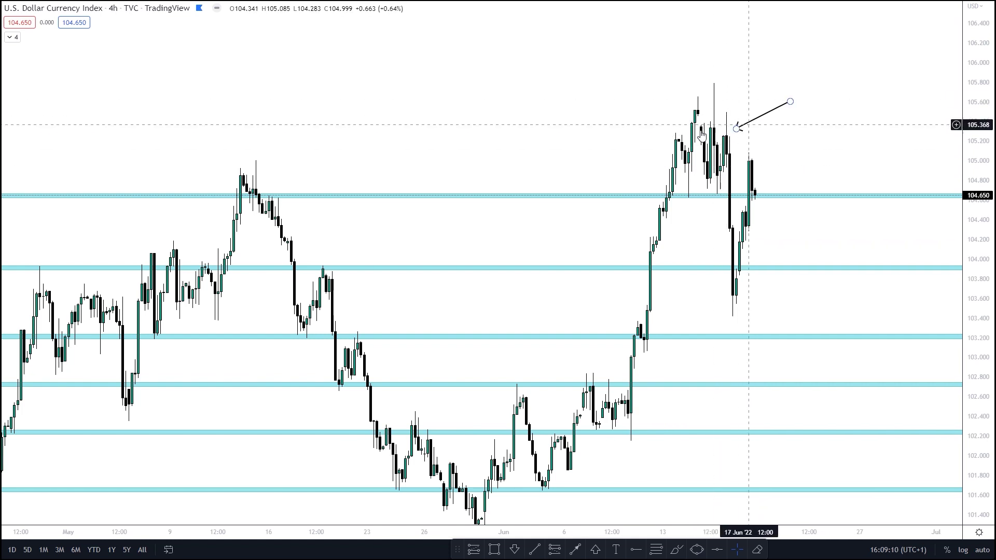
{"action": "left_click_drag", "start_coordinate": [774, 155], "coordinate": [734, 138]}
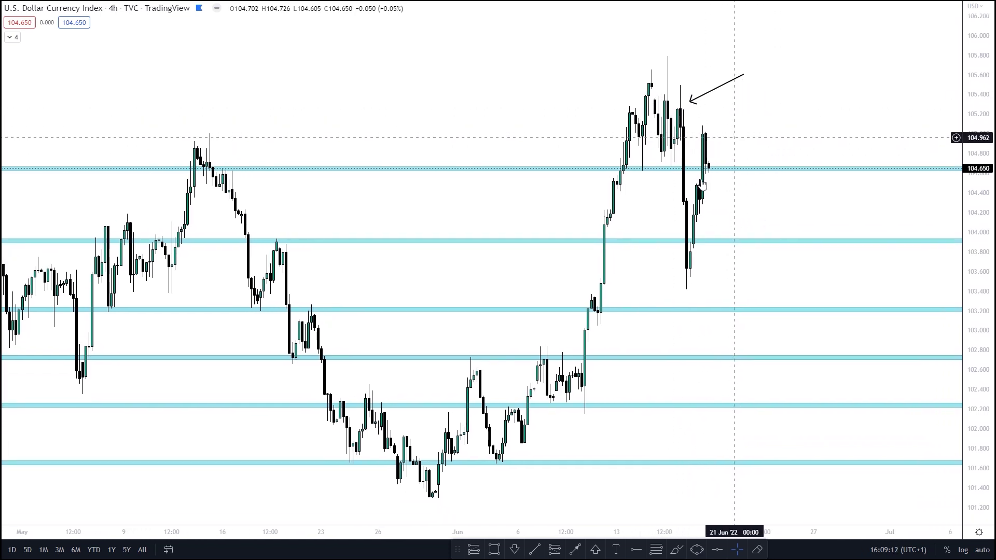
Draw an arrow from the current price at about 104.65 down to the zone near 103.90
{"action": "left_click", "coordinate": [575, 550]}
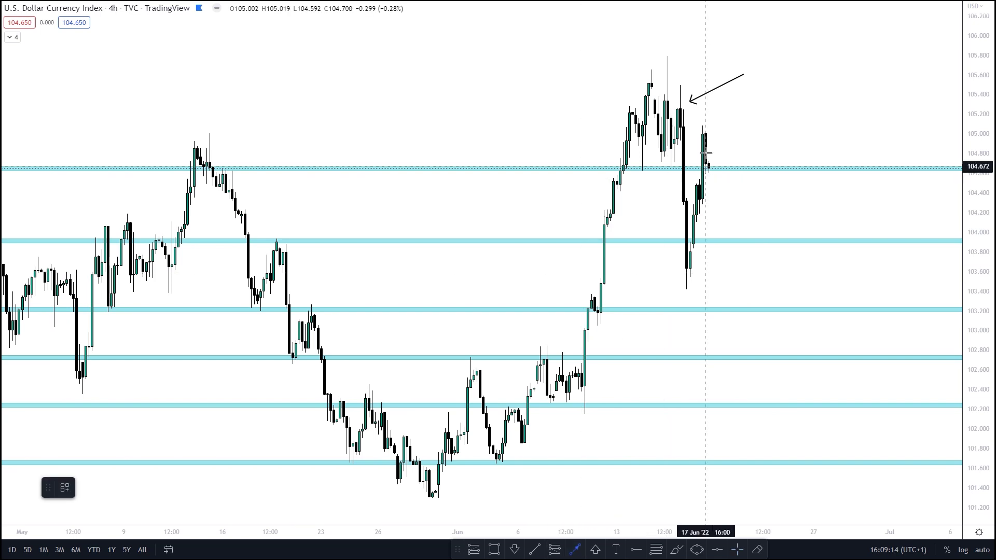
{"action": "left_click", "coordinate": [708, 168]}
{"action": "left_click", "coordinate": [735, 241]}
{"action": "left_click", "coordinate": [453, 476]}
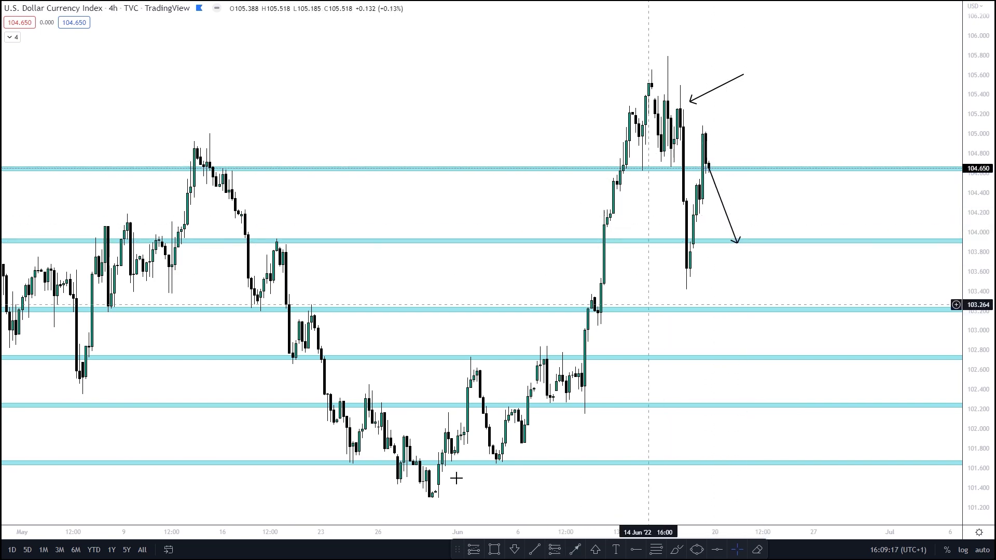
Draw a short upward arrow from the zone near 103.90 to about 104.13 to mark a possible bounce
{"action": "left_click", "coordinate": [575, 550]}
{"action": "left_click", "coordinate": [744, 243]}
{"action": "left_click", "coordinate": [753, 219]}
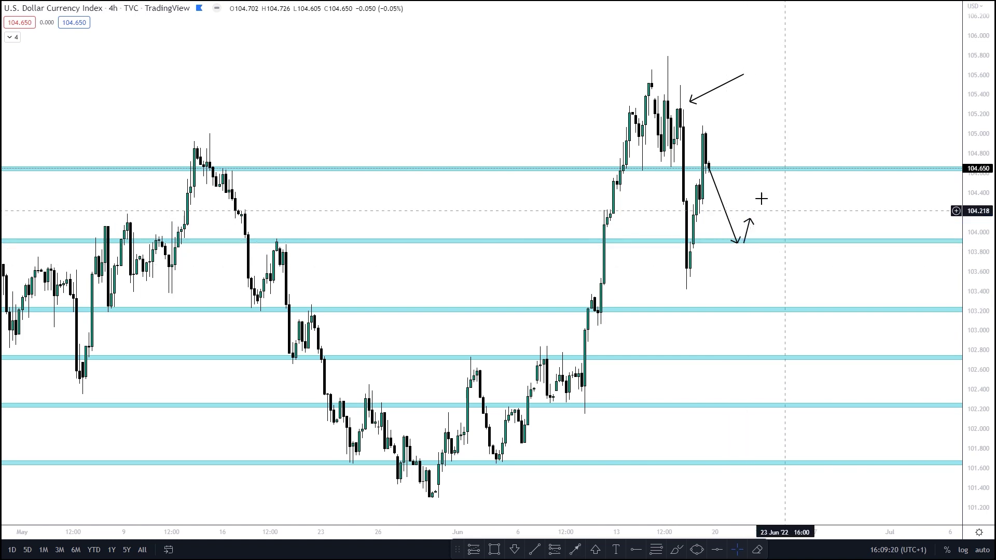
{"action": "left_click_drag", "start_coordinate": [761, 199], "coordinate": [813, 138]}
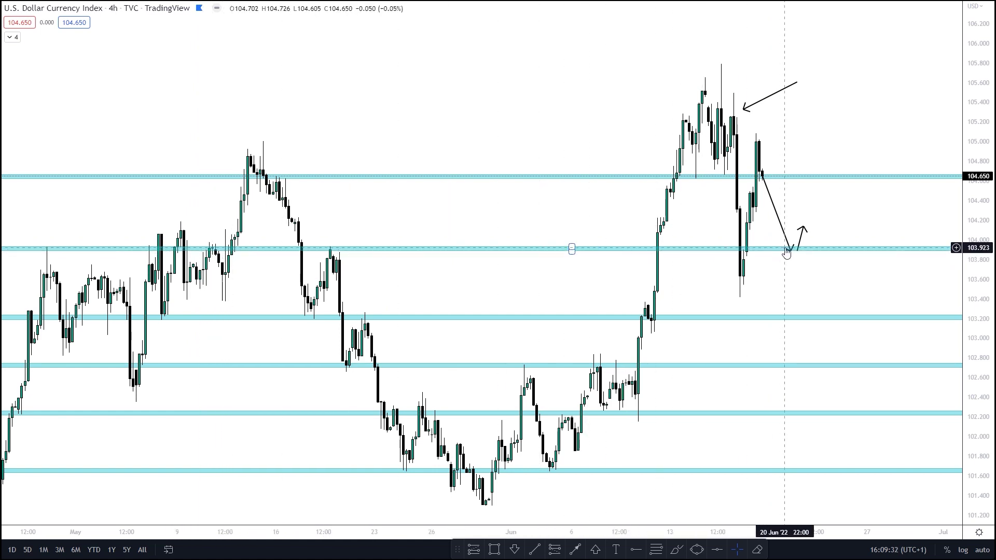
Move the upper arrow's tip closer to the bearish candle and the long down arrow's start to about 104.60
{"action": "left_click", "coordinate": [745, 111]}
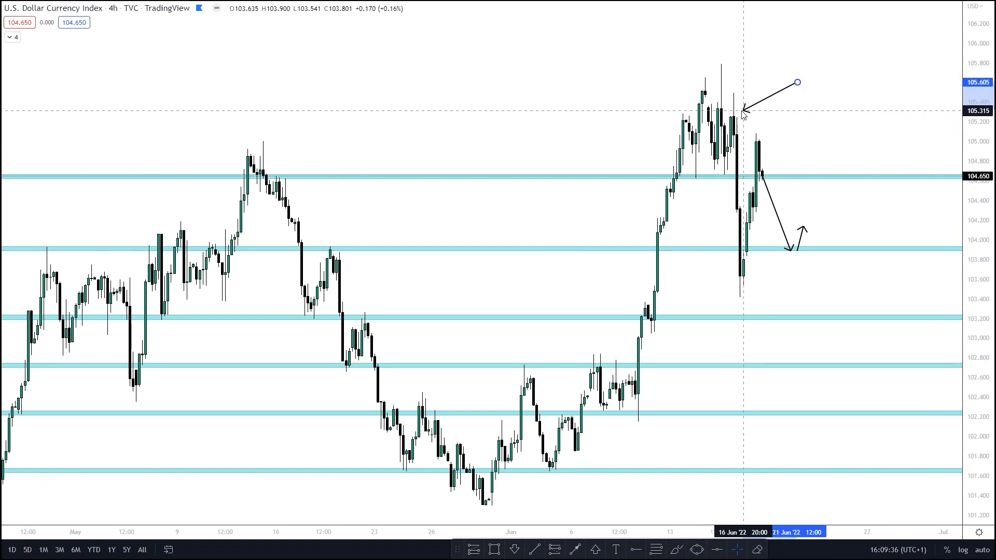
{"action": "left_click", "coordinate": [736, 123]}
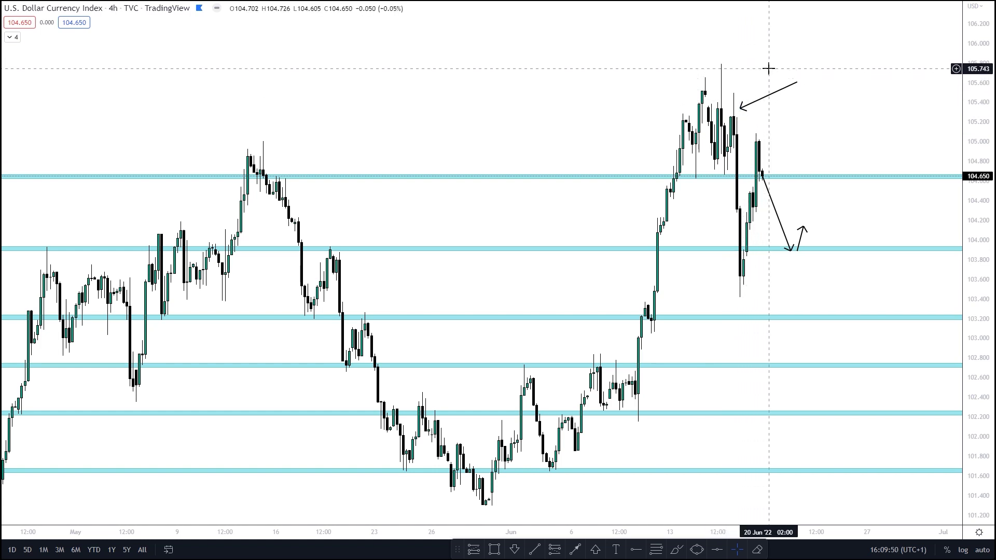
{"action": "left_click", "coordinate": [767, 180]}
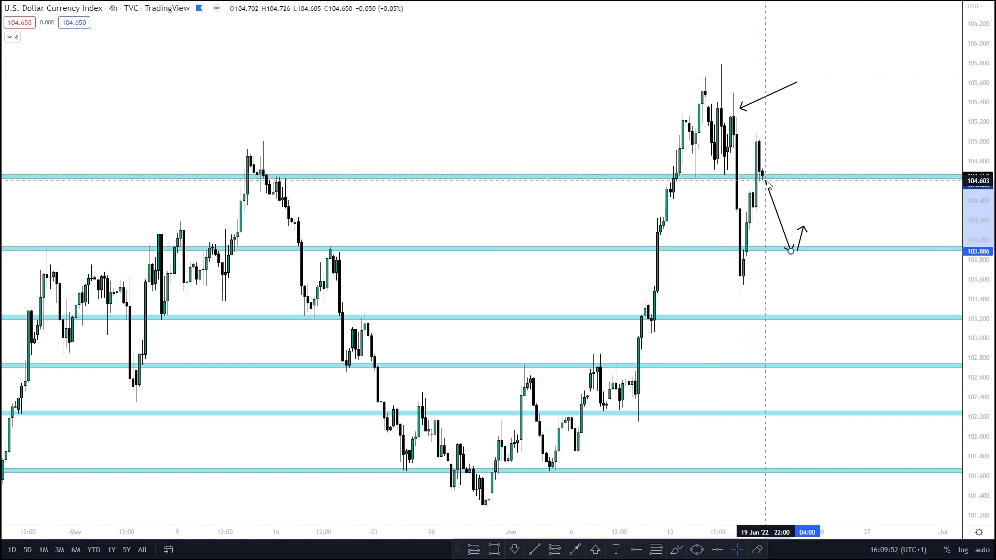
{"action": "left_click", "coordinate": [805, 138]}
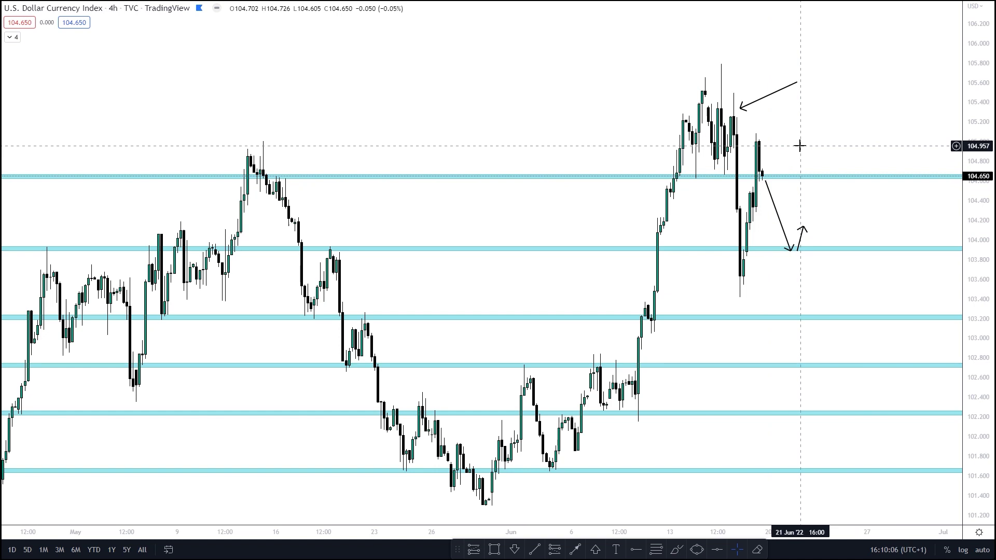
Switch to the XAUUSD 4-hour chart and show it in full screen
{"action": "key", "text": "Escape"}
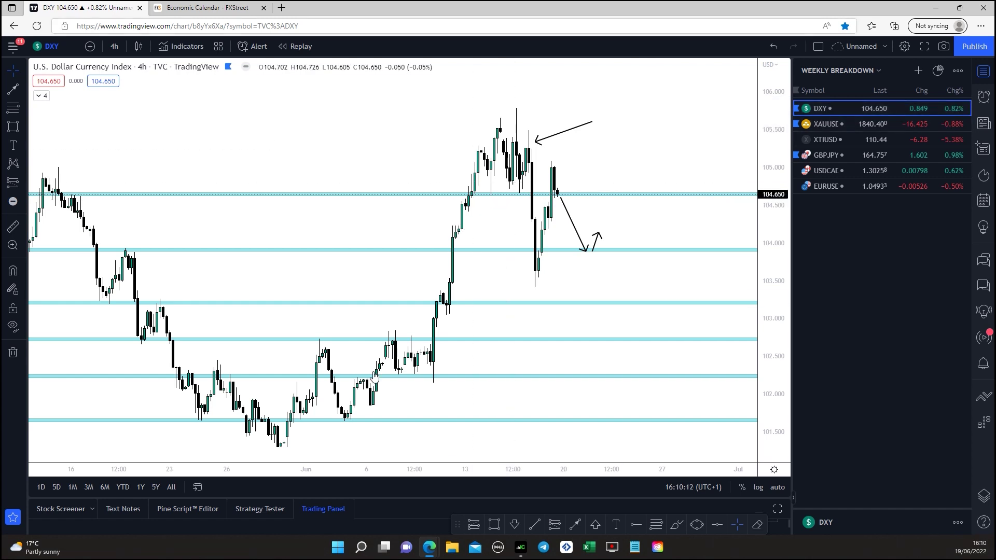
{"action": "left_click", "coordinate": [823, 123]}
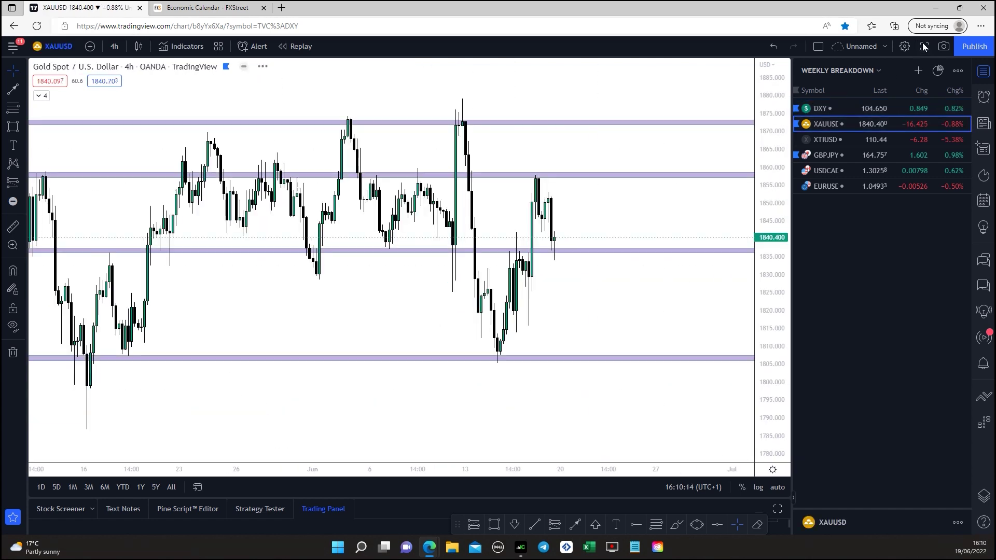
{"action": "left_click", "coordinate": [924, 46]}
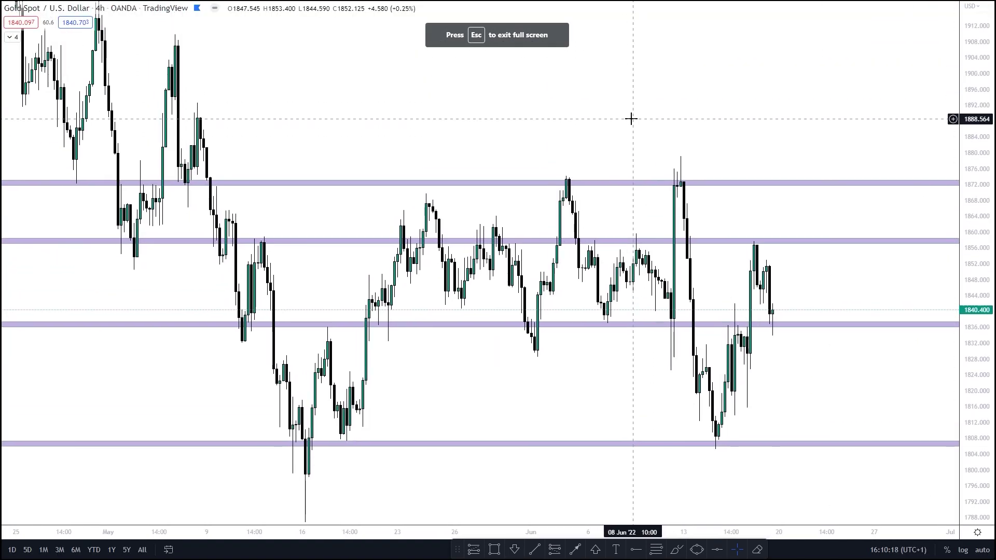
Duplicate the purple zone near 1872 and place the copy at about 1891
{"action": "left_click_drag", "start_coordinate": [246, 185], "coordinate": [230, 101]}
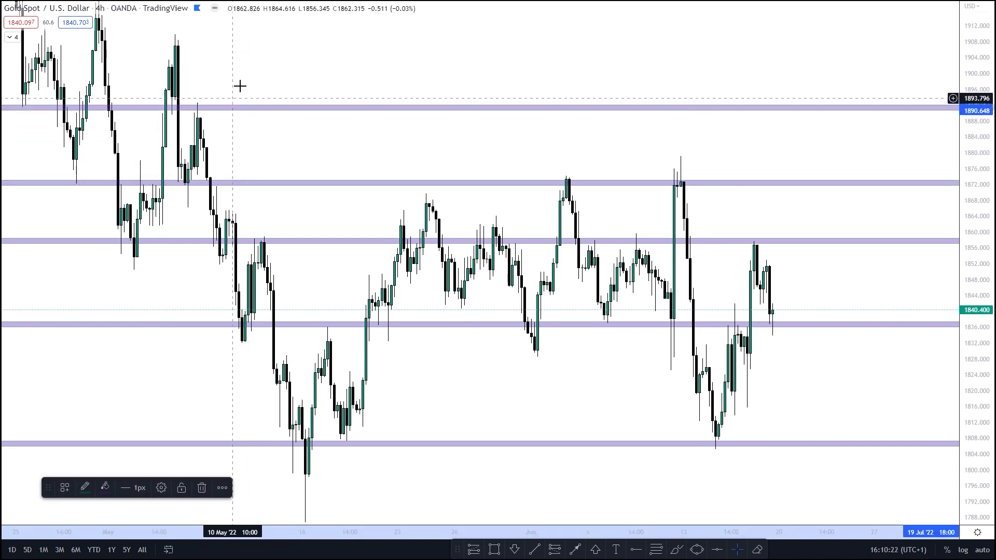
{"action": "left_click", "coordinate": [240, 87]}
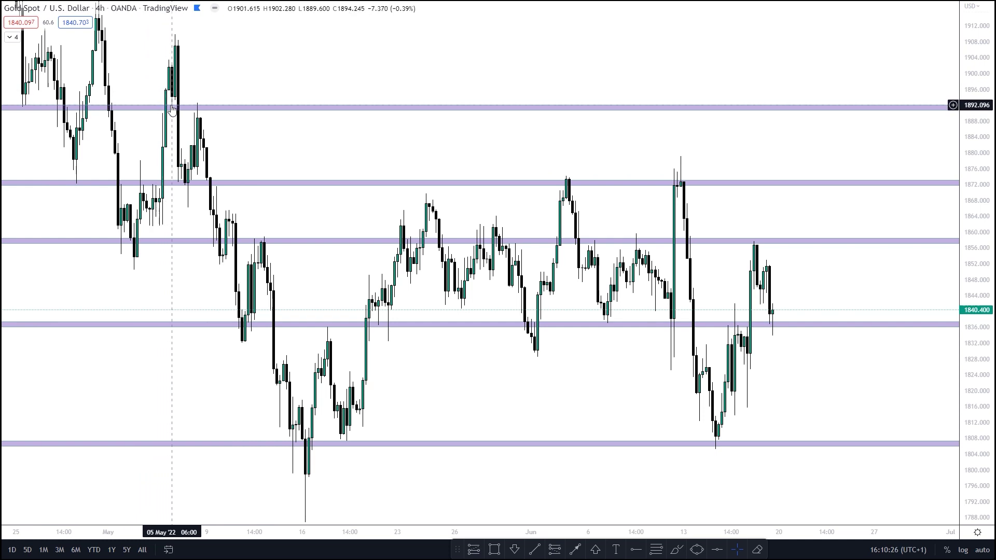
{"action": "left_click_drag", "start_coordinate": [507, 86], "coordinate": [407, 74]}
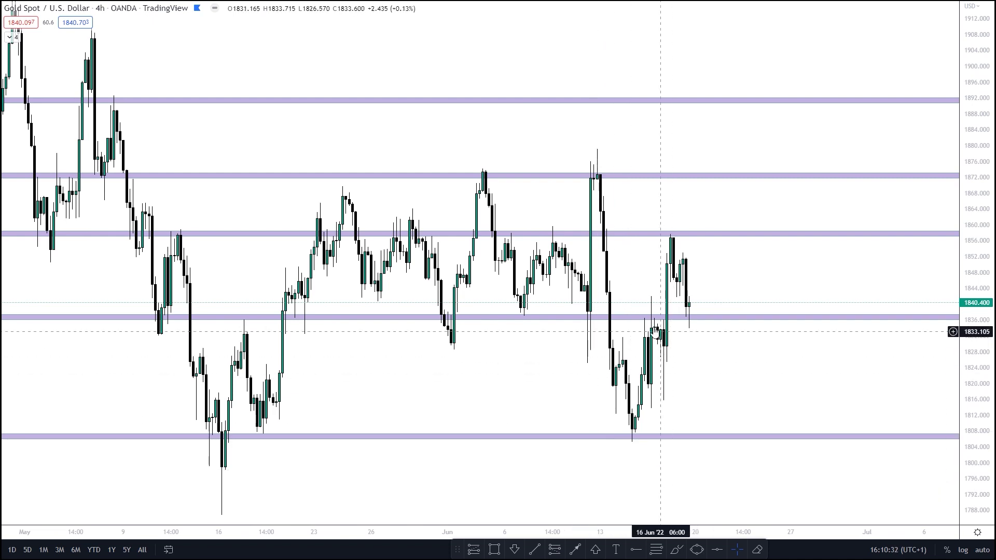
Draw an arrow from the current gold price at about 1841 up to the zone near 1858
{"action": "left_click", "coordinate": [576, 549]}
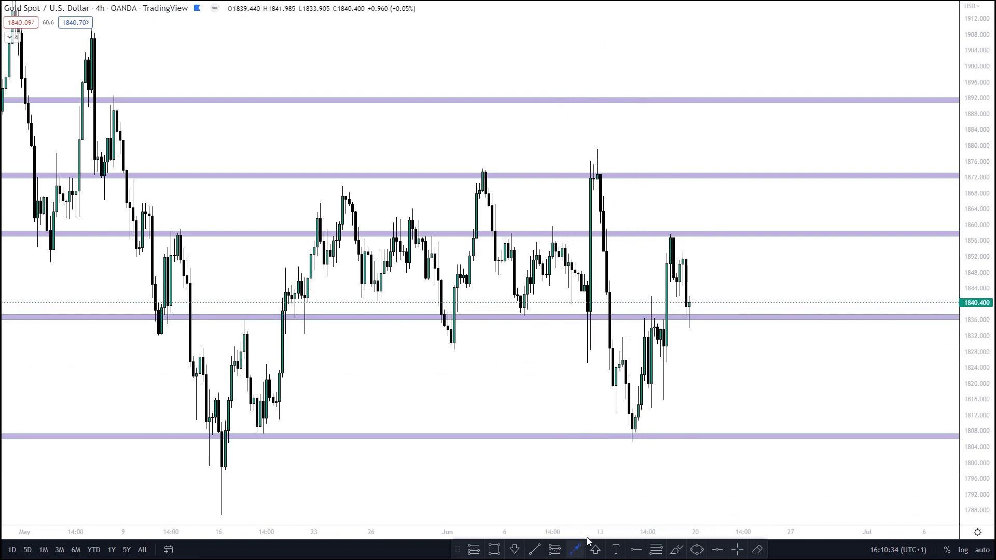
{"action": "left_click", "coordinate": [708, 236]}
{"action": "left_click", "coordinate": [797, 260]}
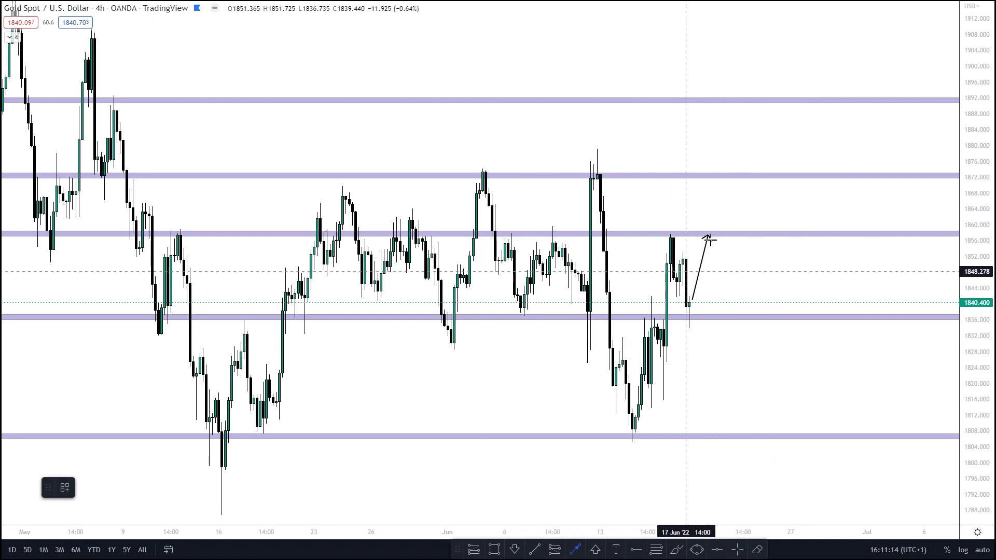
Draw an arrow from about 1835 down to about 1824, and another from there back up to the zone near 1836
{"action": "left_click_drag", "start_coordinate": [690, 323], "coordinate": [712, 367]}
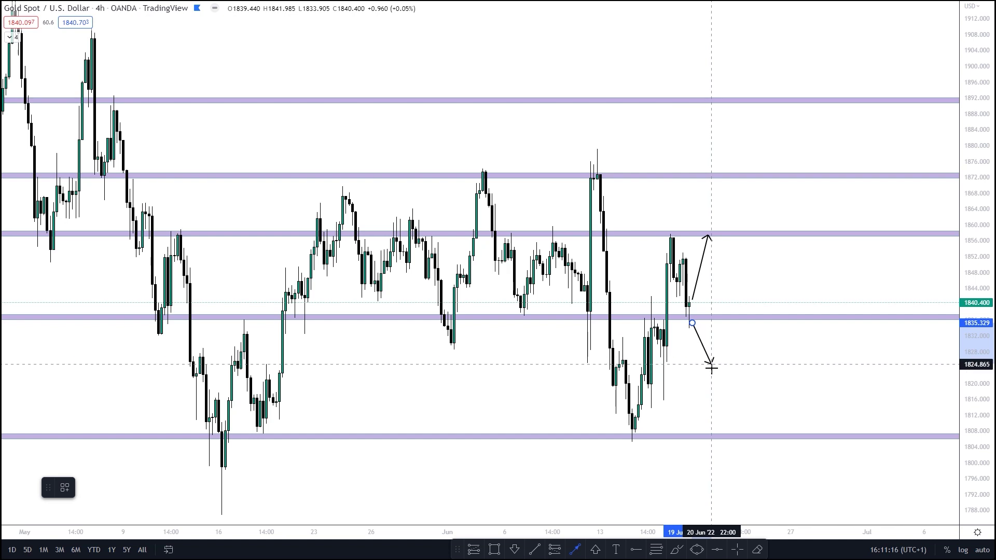
{"action": "left_click", "coordinate": [816, 420]}
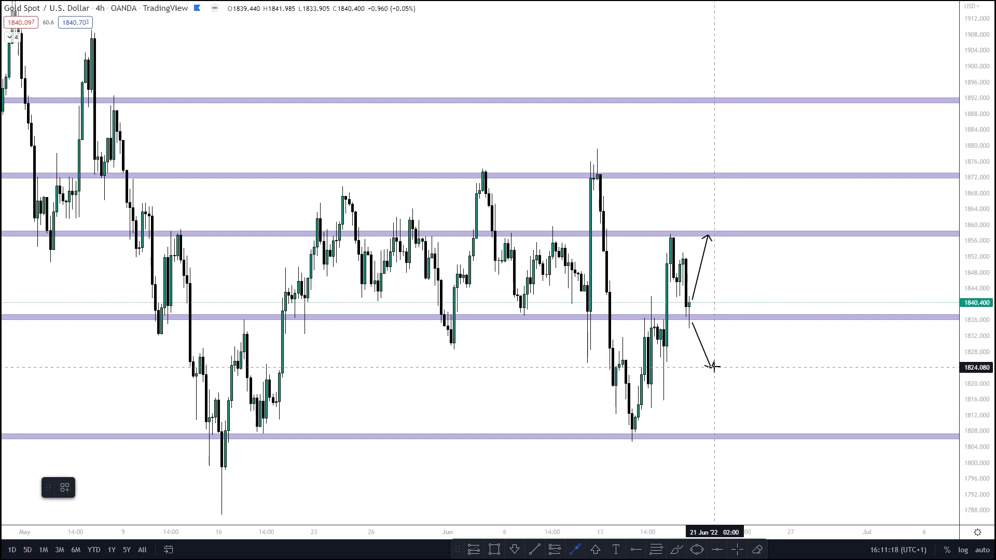
{"action": "left_click_drag", "start_coordinate": [718, 367], "coordinate": [730, 317]}
{"action": "left_click", "coordinate": [789, 318]}
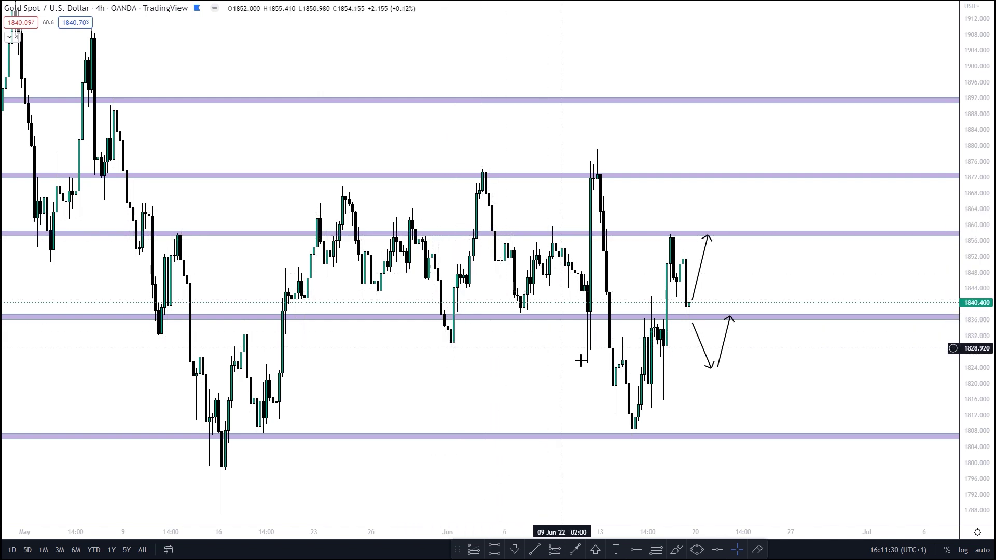
Extend the upward gold arrow to the zone near 1872 and continue the path with arrows down to about 1858 and back up to 1872
{"action": "left_click_drag", "start_coordinate": [708, 236], "coordinate": [717, 179]}
{"action": "left_click", "coordinate": [527, 513]}
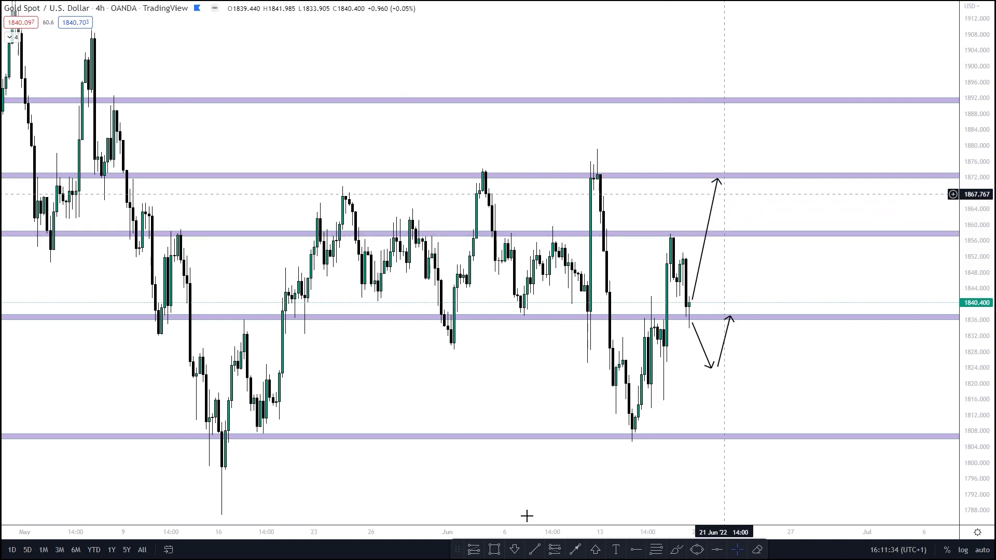
{"action": "left_click", "coordinate": [575, 549]}
{"action": "left_click", "coordinate": [721, 185]}
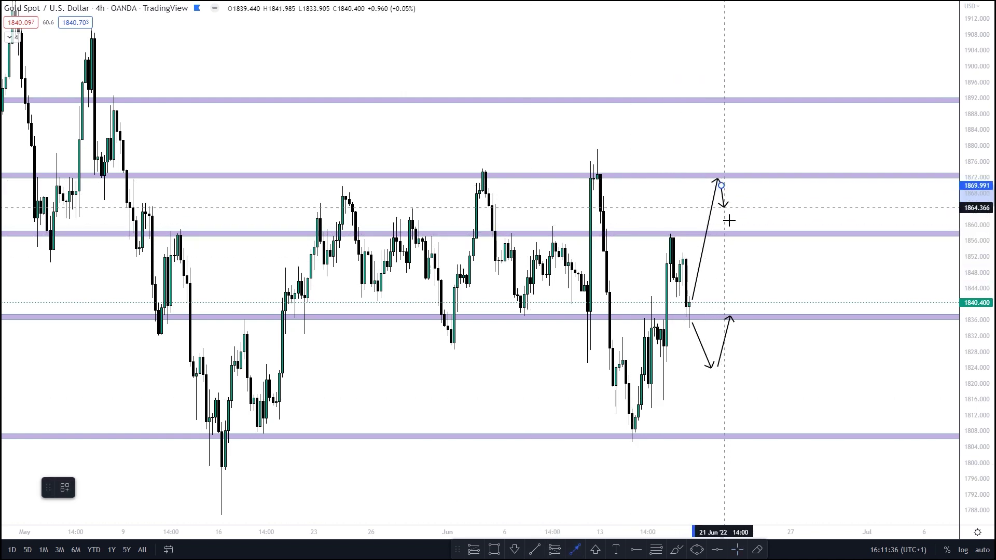
{"action": "left_click", "coordinate": [736, 231]}
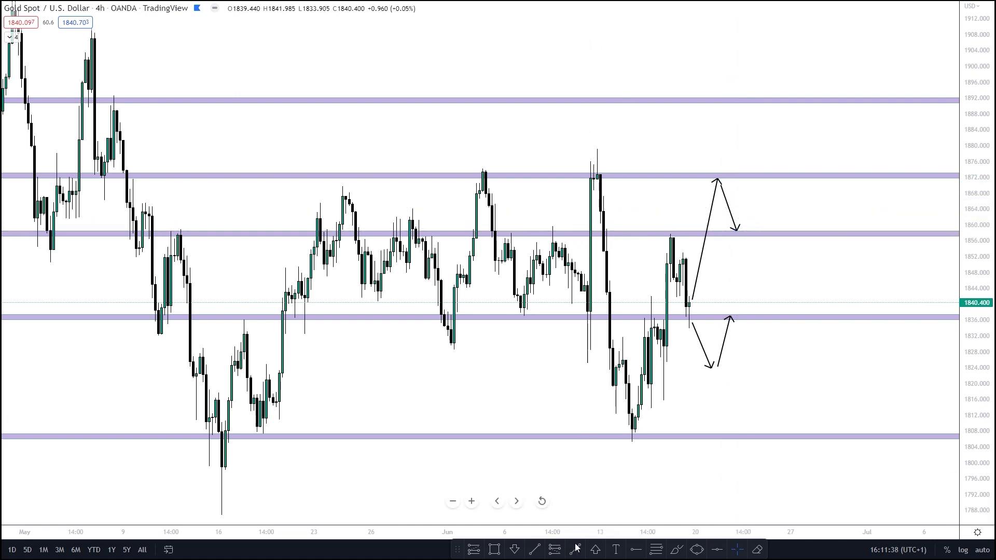
{"action": "left_click", "coordinate": [767, 177]}
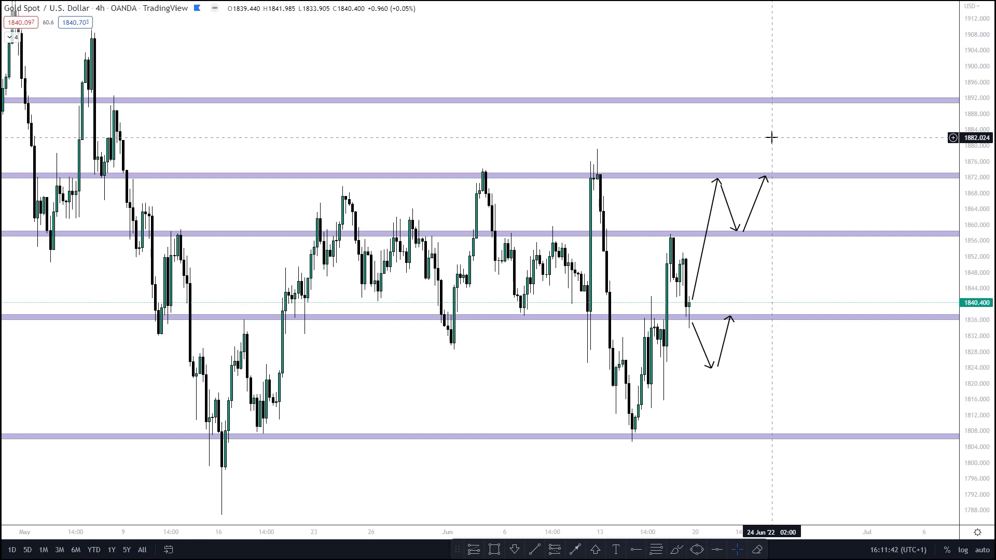
Draw an arrow from about 1835 down to the zone near 1808, and adjust the start of the upper pullback arrow
{"action": "left_click", "coordinate": [575, 550]}
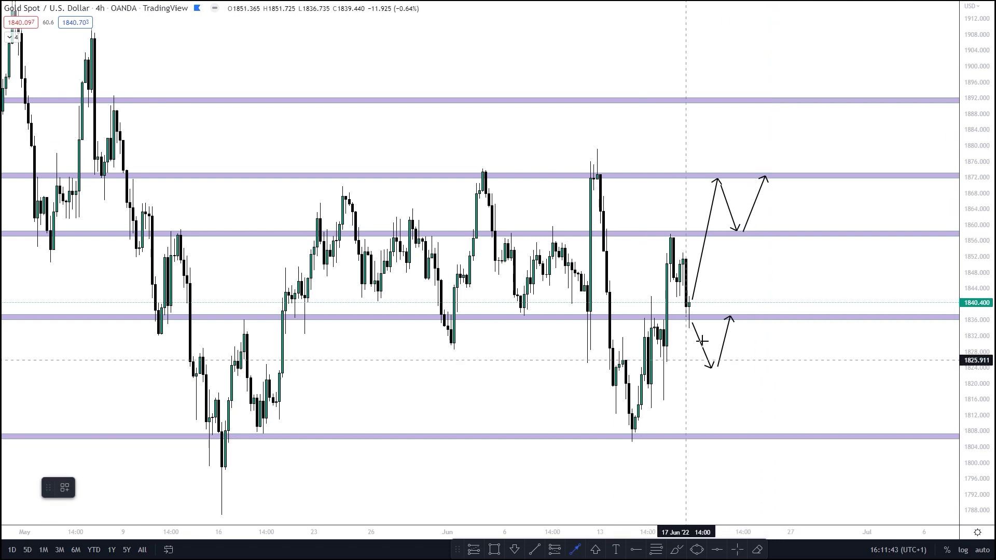
{"action": "left_click", "coordinate": [737, 322]}
{"action": "left_click", "coordinate": [771, 431]}
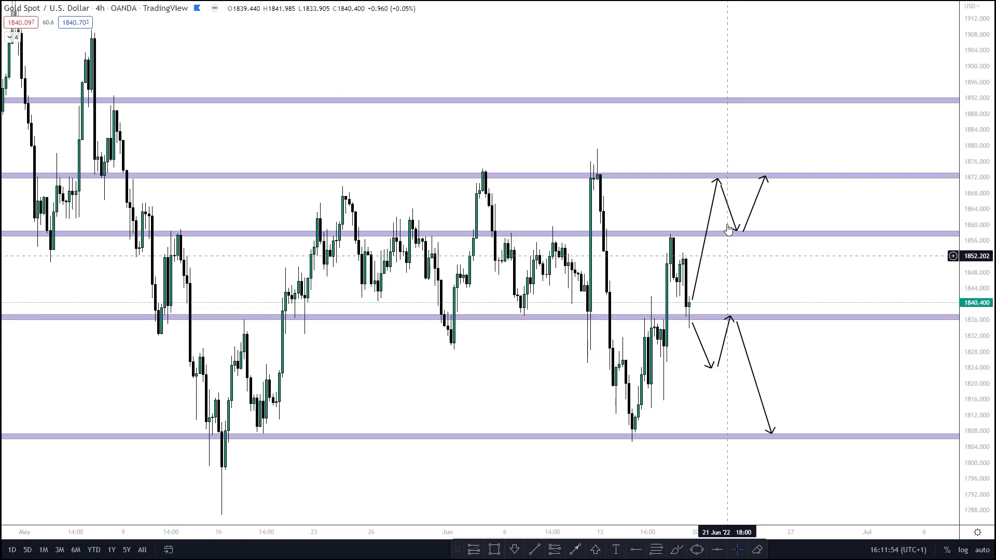
{"action": "left_click", "coordinate": [725, 191]}
{"action": "left_click", "coordinate": [713, 143]}
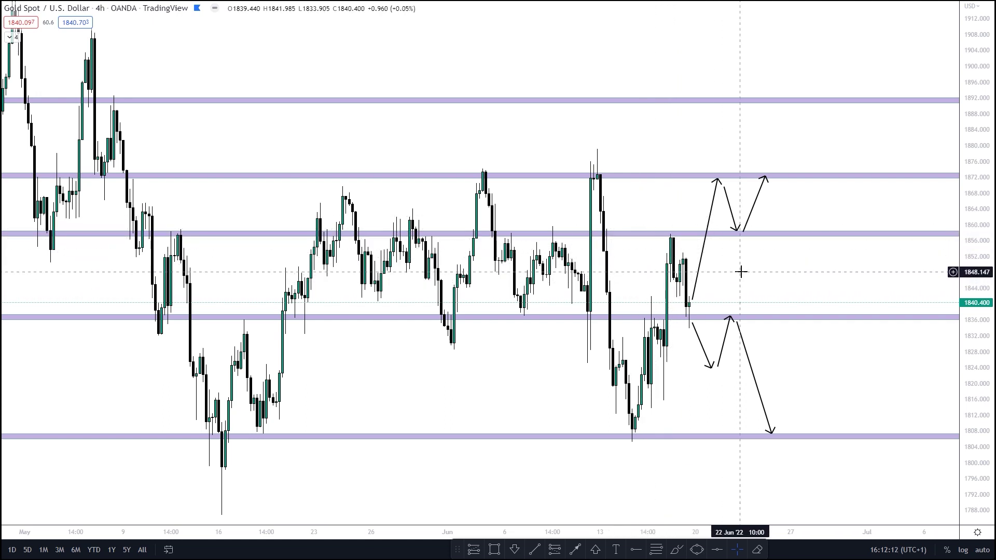
Switch to the XTIUSD chart from the watchlist and show it in full screen with the recent price and lower zones in view
{"action": "key", "text": "Escape"}
{"action": "left_click", "coordinate": [836, 140]}
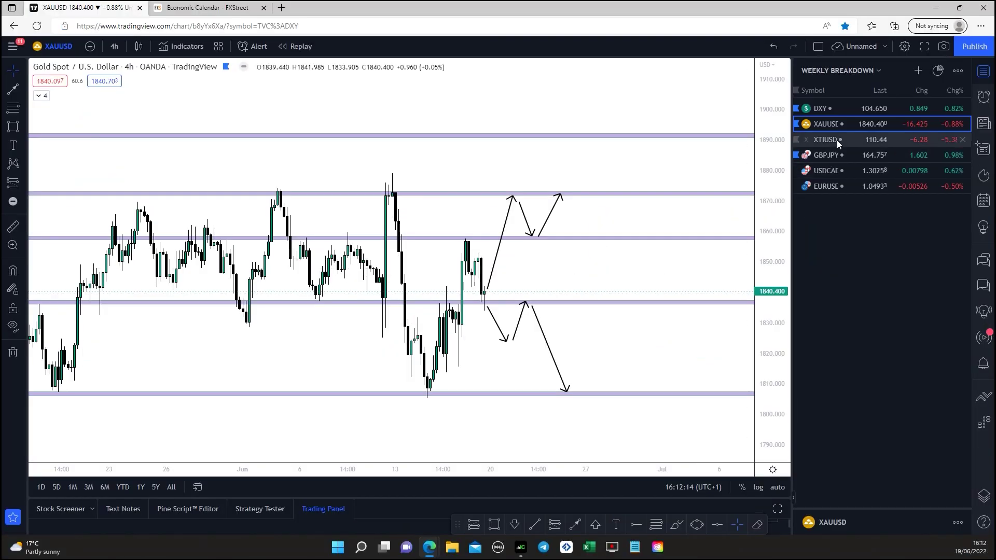
{"action": "left_click", "coordinate": [924, 48]}
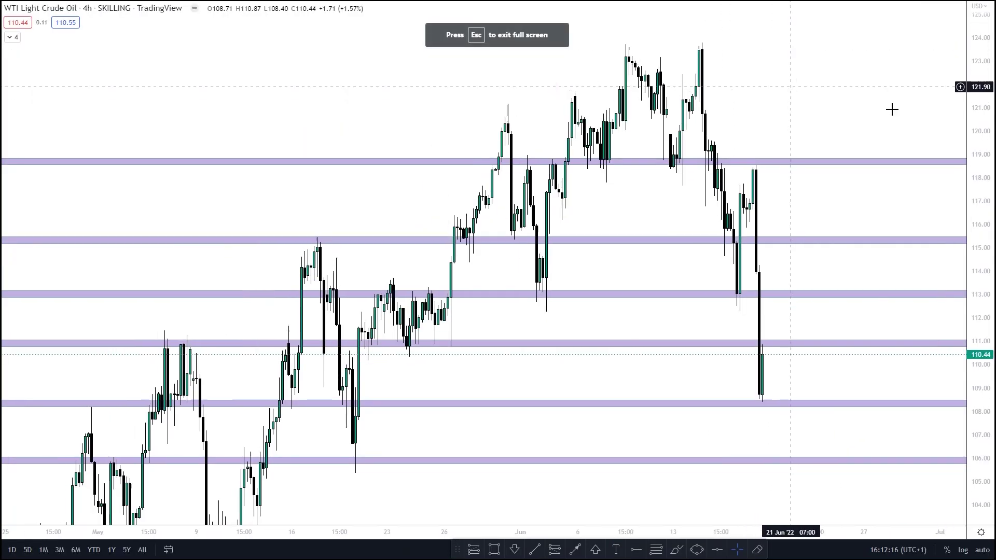
{"action": "left_click_drag", "start_coordinate": [987, 115], "coordinate": [987, 150]}
{"action": "left_click_drag", "start_coordinate": [903, 191], "coordinate": [783, 69]}
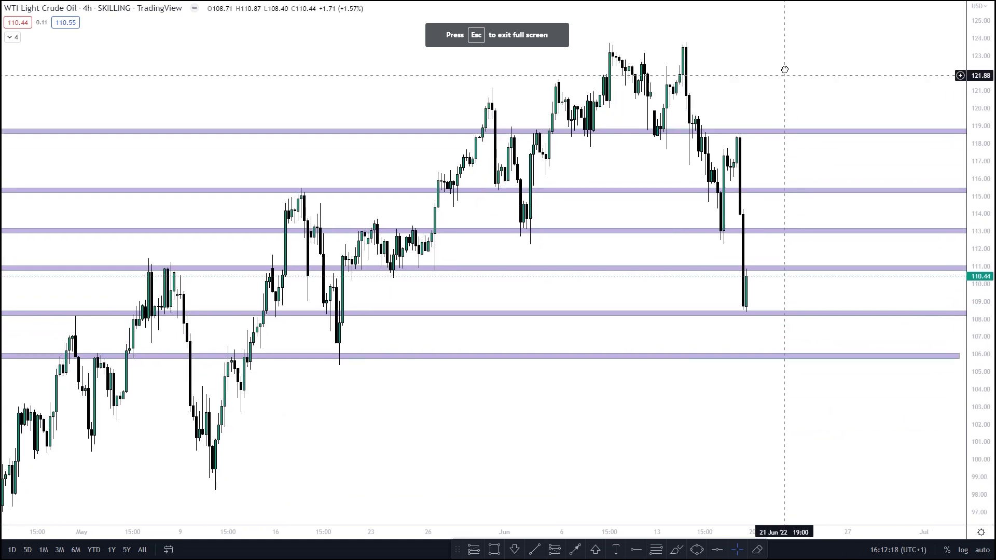
Draw an arrow from the current oil price up to the zone near 113, and another from about 112.67 down to the zone near 106
{"action": "left_click", "coordinate": [575, 549]}
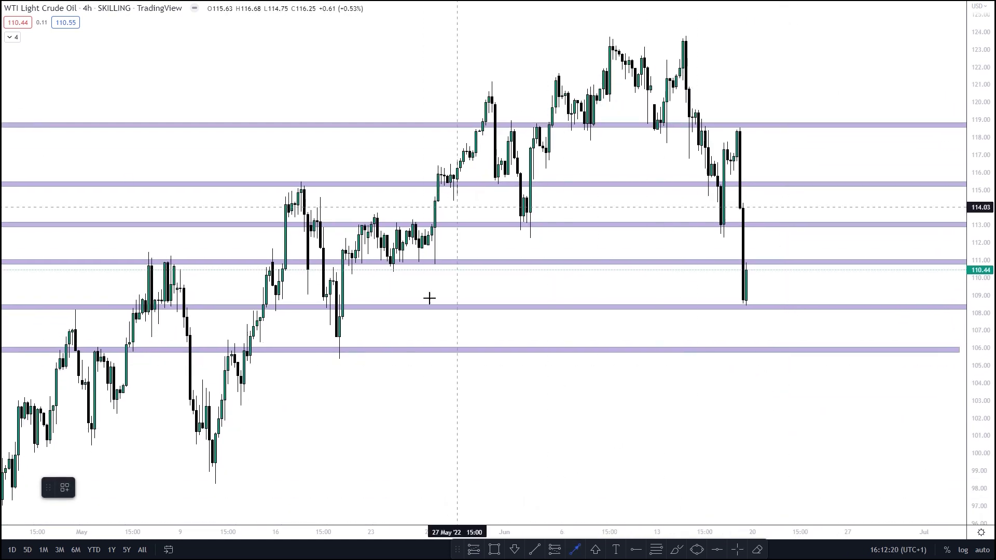
{"action": "left_click", "coordinate": [745, 269]}
{"action": "left_click", "coordinate": [763, 228]}
{"action": "left_click", "coordinate": [828, 235]}
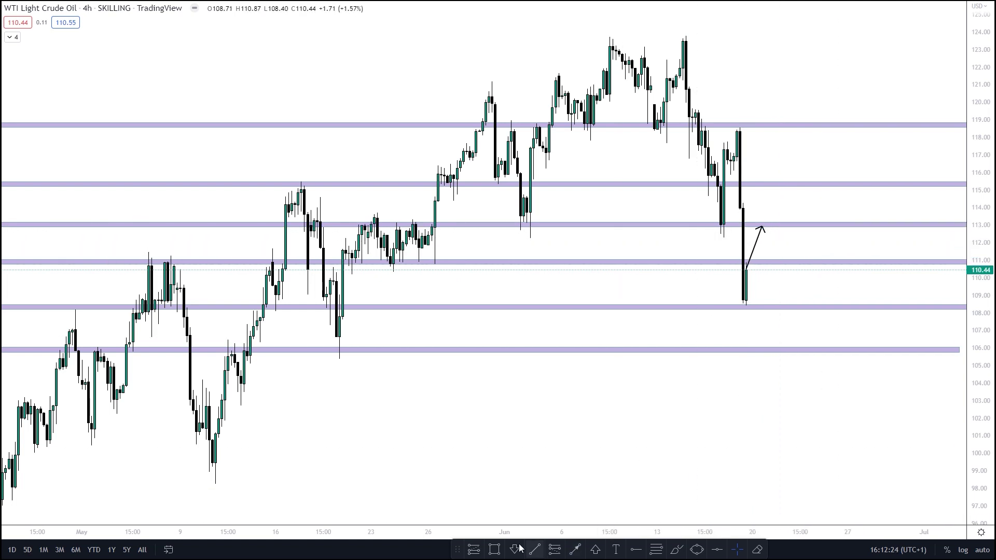
{"action": "left_click", "coordinate": [573, 550]}
{"action": "left_click", "coordinate": [765, 231]}
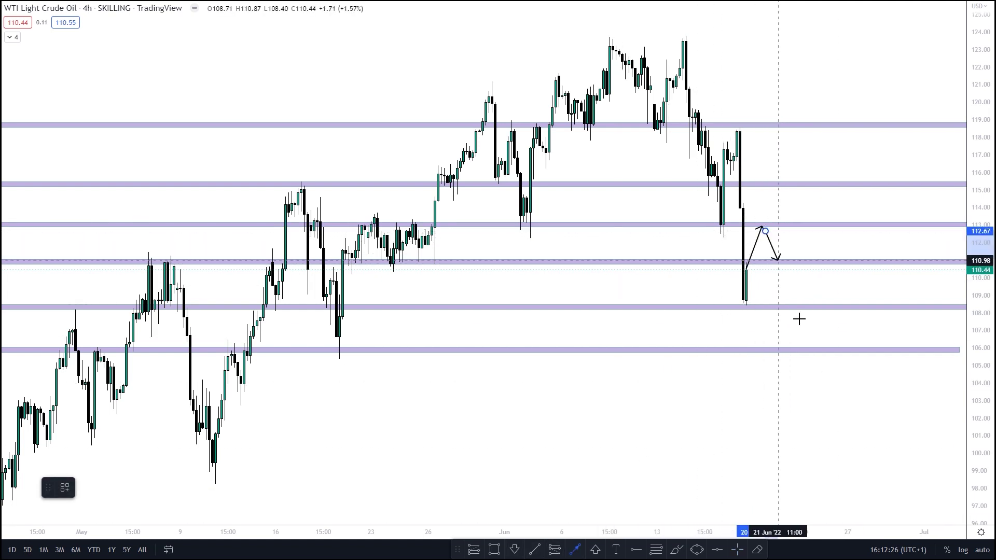
{"action": "left_click", "coordinate": [818, 350]}
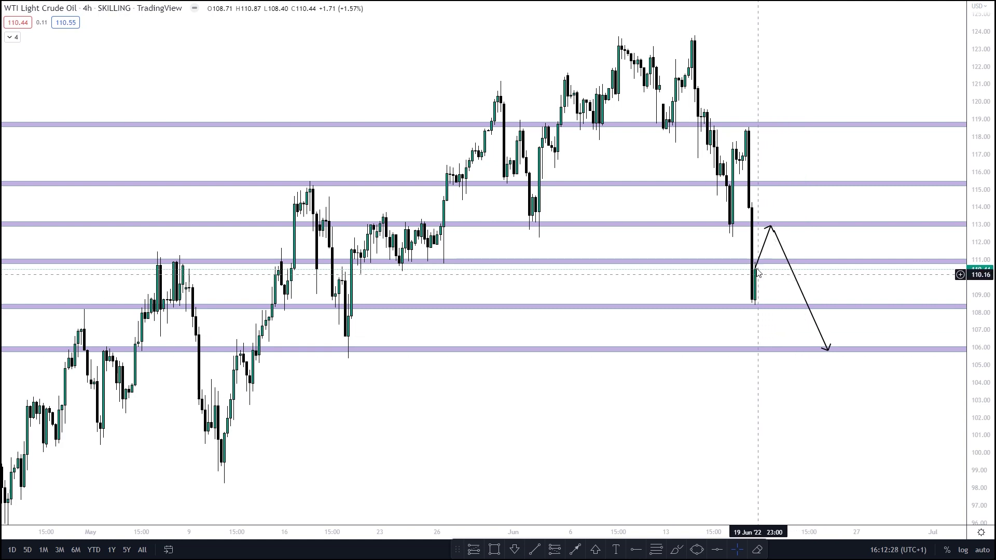
Adjust the short upward oil arrow so it runs from about 110.84 to about 112.93
{"action": "left_click", "coordinate": [759, 262]}
{"action": "left_click_drag", "start_coordinate": [770, 228], "coordinate": [767, 229]}
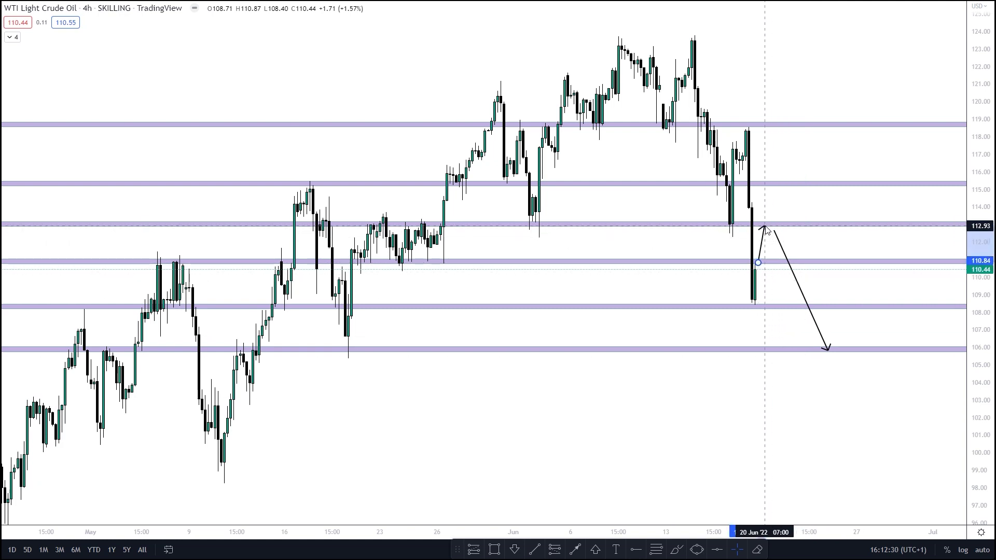
{"action": "left_click", "coordinate": [762, 51]}
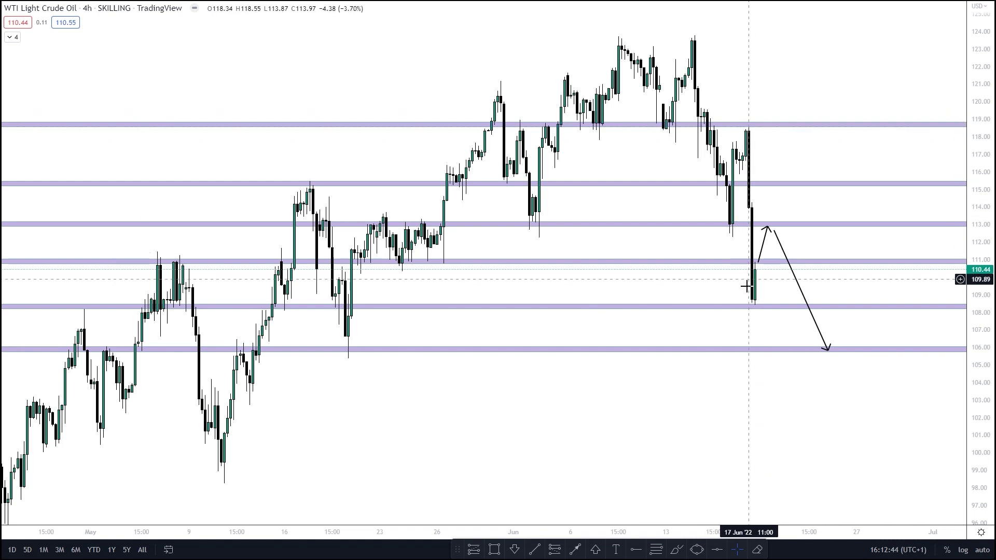
Check the oil drop from 118.55 to 108.44 with a Fibonacci retracement and remove the retracement
{"action": "left_click", "coordinate": [654, 551]}
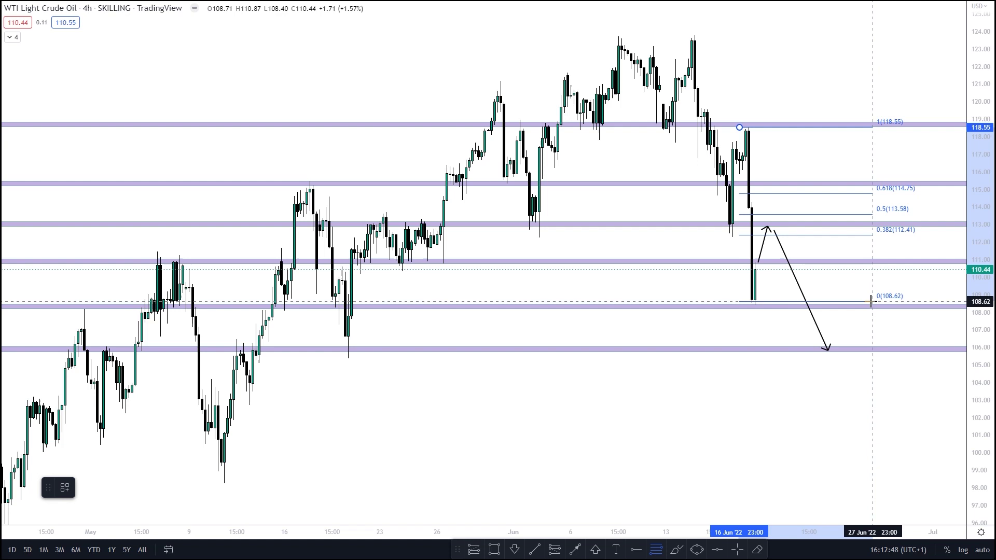
{"action": "left_click", "coordinate": [879, 317]}
{"action": "left_click", "coordinate": [879, 318]}
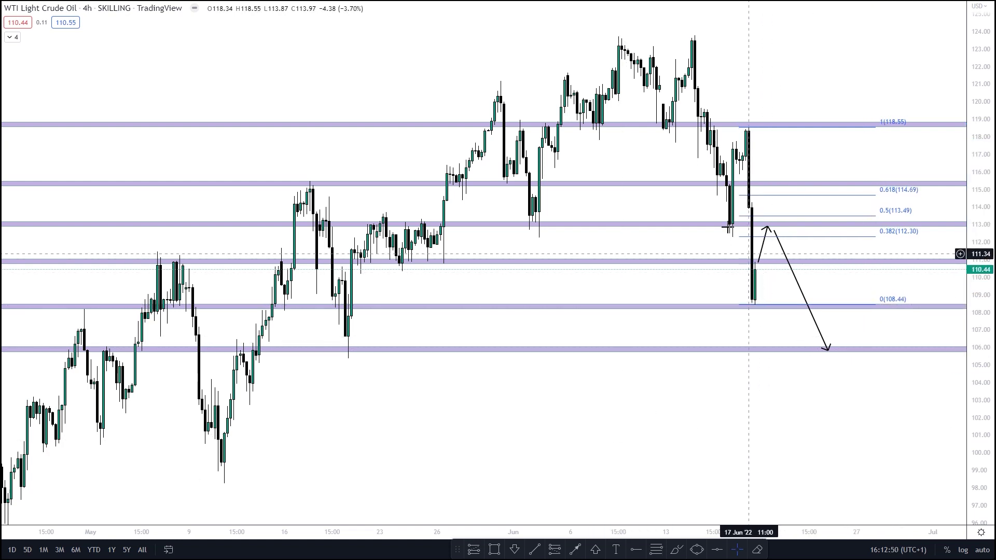
{"action": "left_click", "coordinate": [783, 222]}
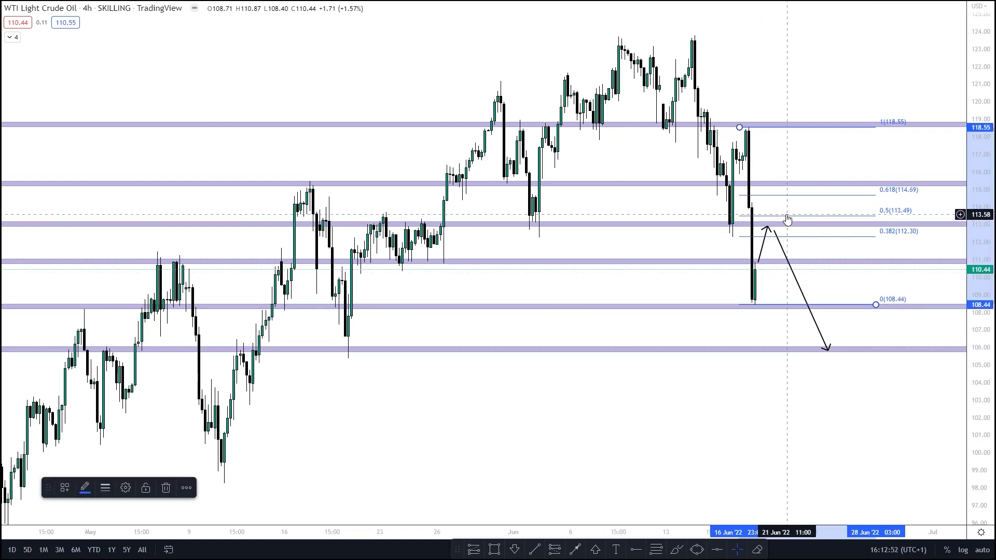
{"action": "key", "text": "Delete"}
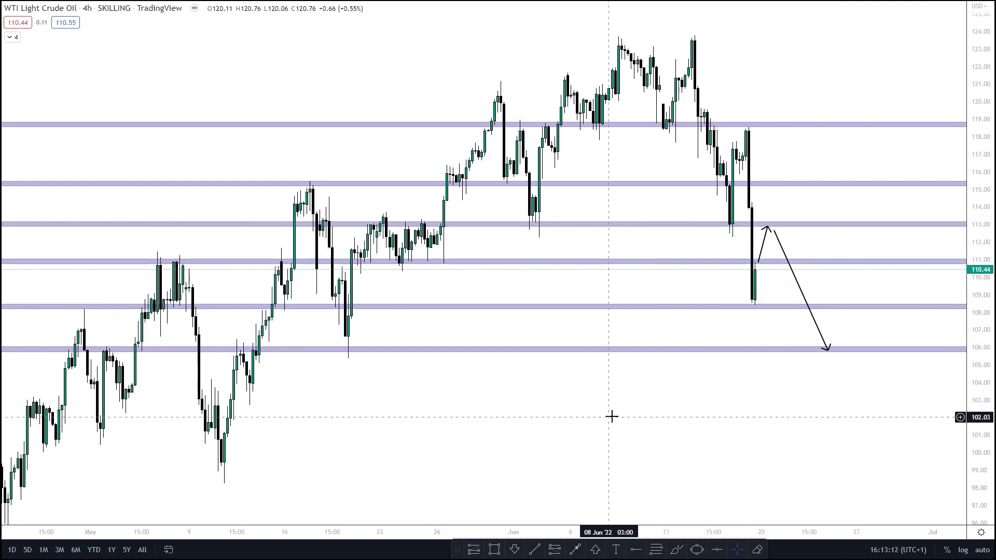
Place a down-arrow marker just above the tip of the upward arrow near 113.35 and color it red
{"action": "left_click", "coordinate": [512, 554]}
{"action": "left_click", "coordinate": [774, 215]}
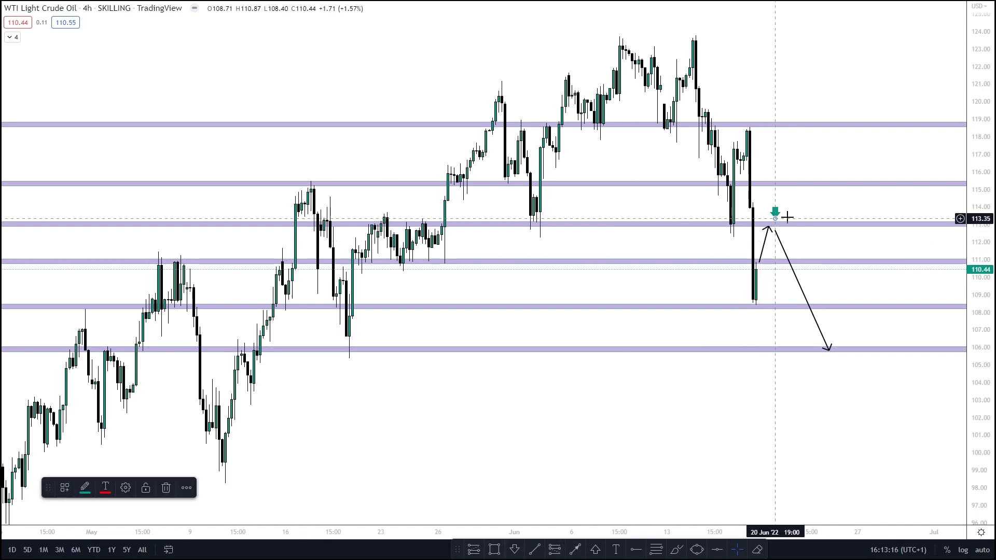
{"action": "left_click", "coordinate": [85, 489]}
{"action": "left_click", "coordinate": [85, 418]}
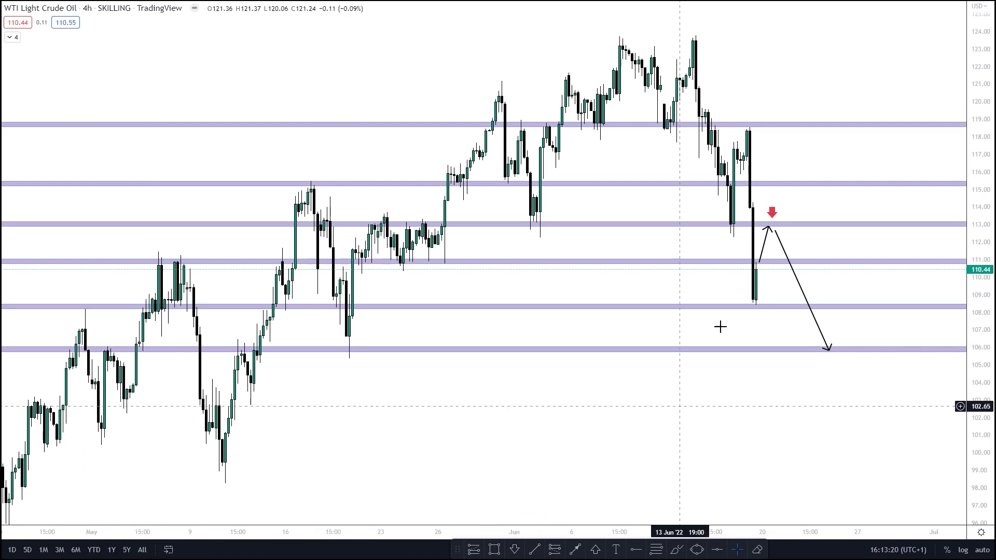
{"action": "left_click", "coordinate": [763, 82]}
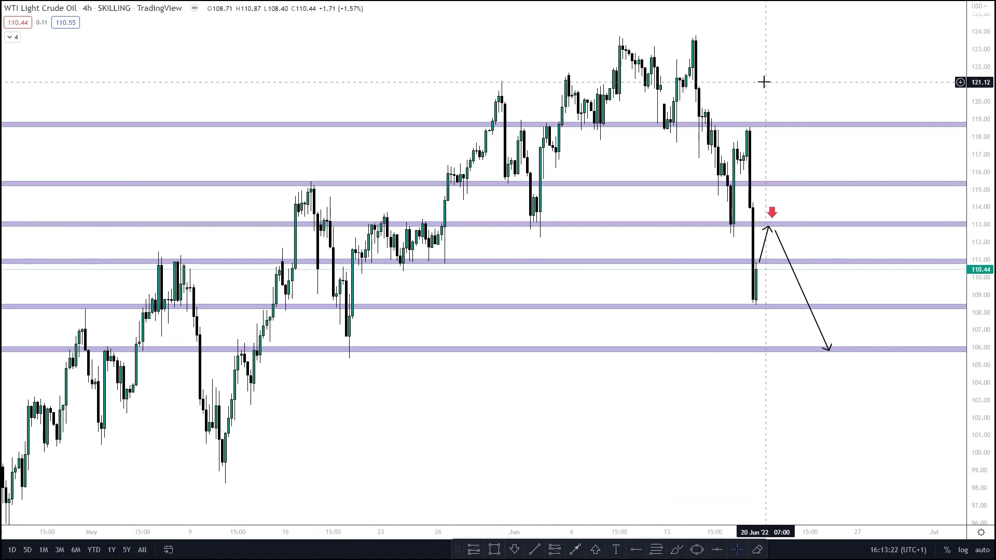
Switch to the GBPJPY 4-hour chart and show it in full screen with the recent price action and zones in view
{"action": "key", "text": "Escape"}
{"action": "left_click", "coordinate": [844, 157]}
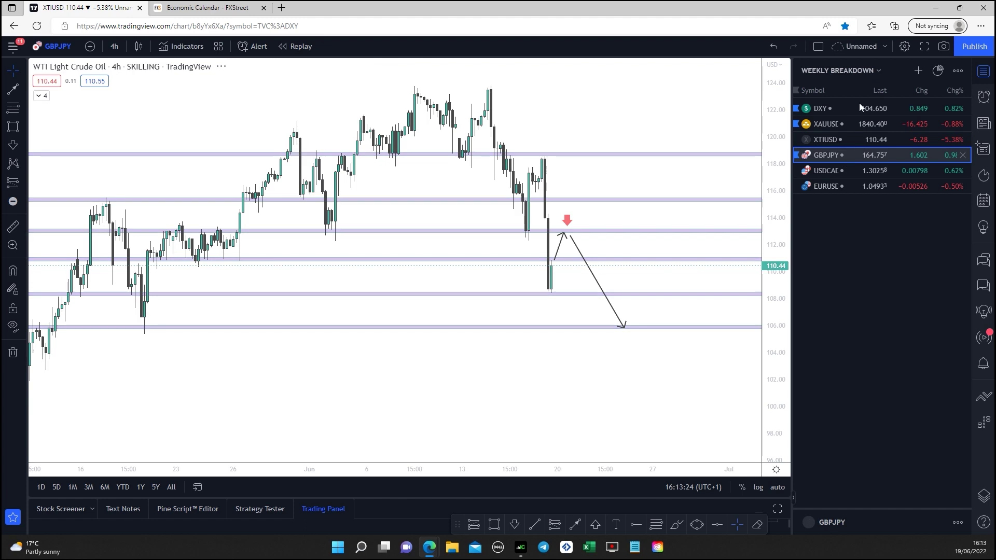
{"action": "left_click", "coordinate": [926, 45]}
{"action": "left_click_drag", "start_coordinate": [534, 154], "coordinate": [558, 172]}
{"action": "left_click_drag", "start_coordinate": [972, 195], "coordinate": [892, 138]}
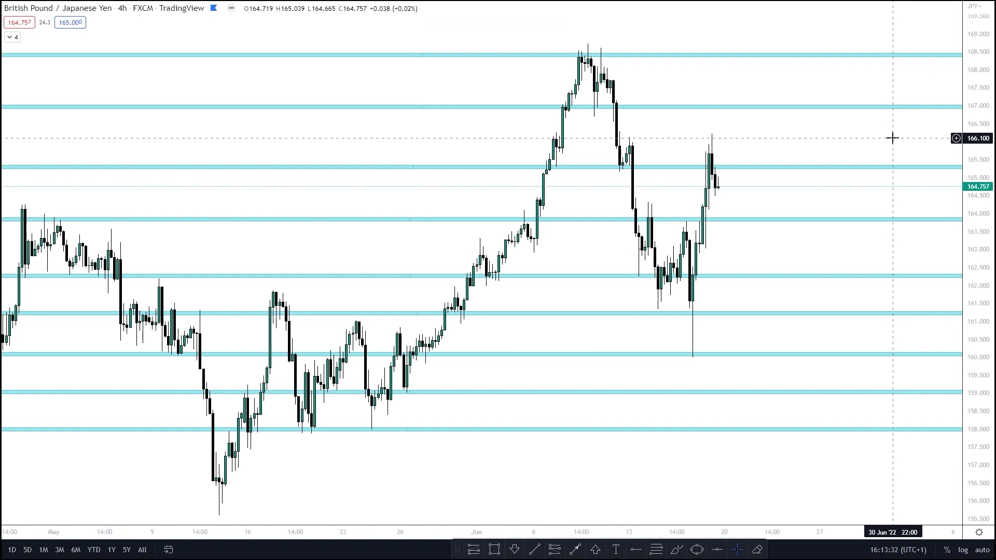
{"action": "left_click_drag", "start_coordinate": [371, 205], "coordinate": [433, 207]}
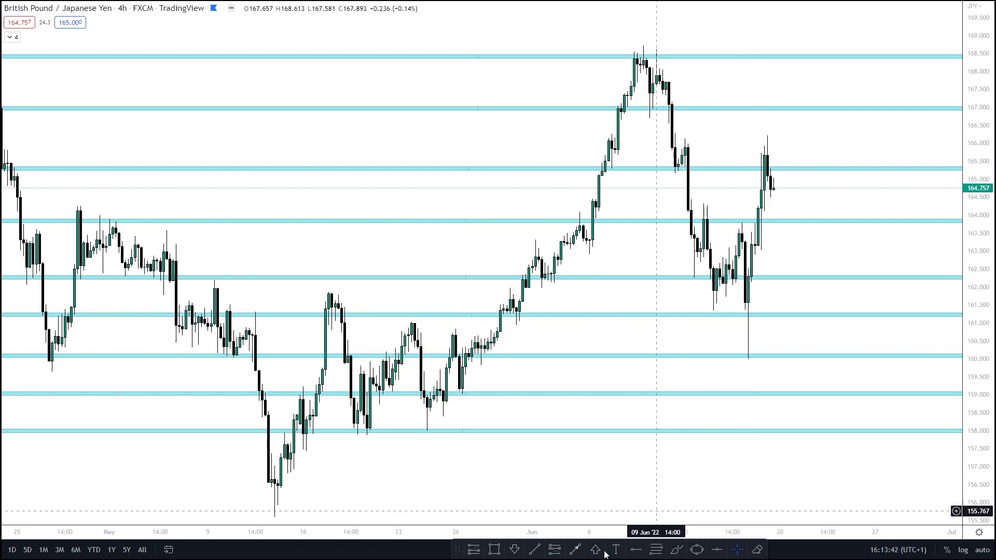
Draw an arrow from the current GBPJPY price down to the zone near 163.8, and another from there up to about 168.5
{"action": "left_click", "coordinate": [773, 188]}
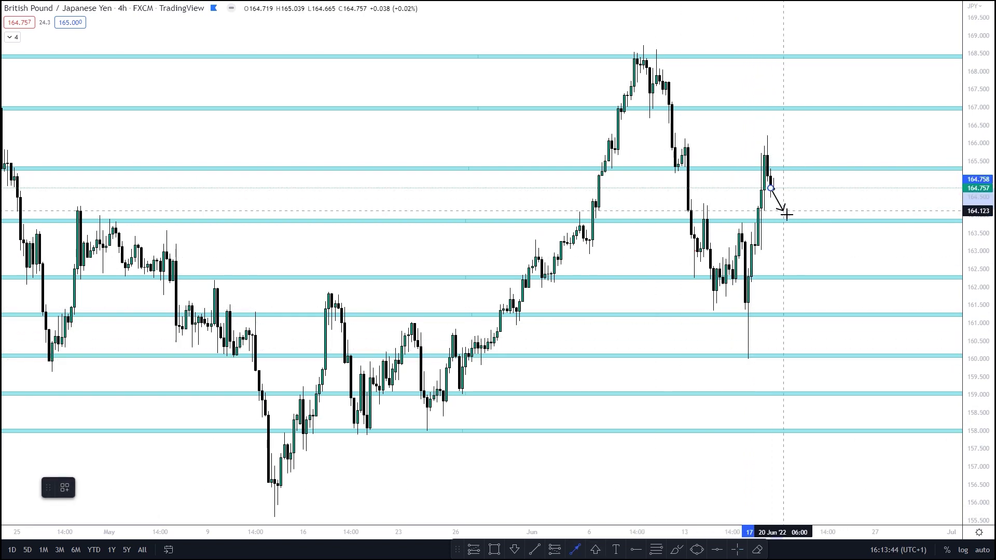
{"action": "left_click", "coordinate": [787, 222]}
{"action": "left_click", "coordinate": [746, 228]}
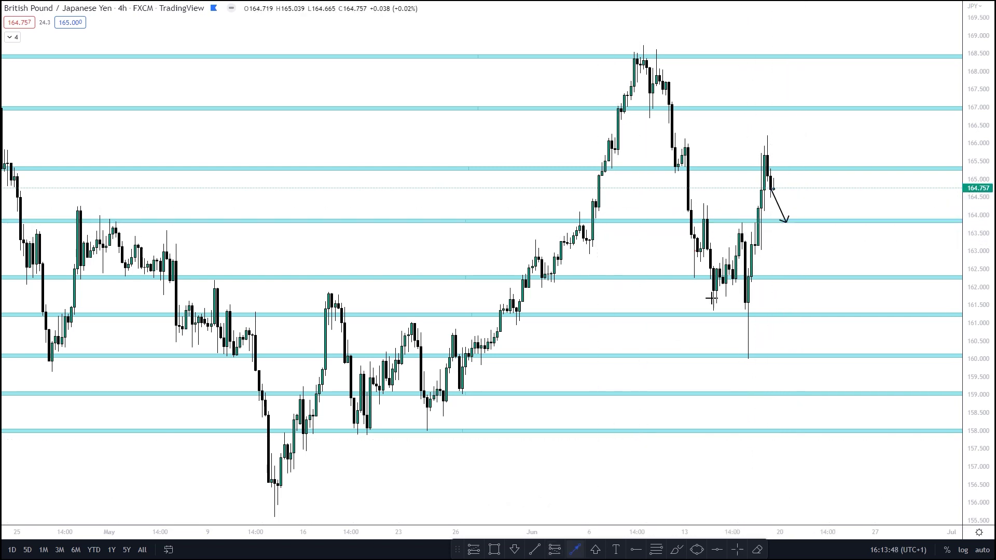
{"action": "left_click", "coordinate": [791, 217]}
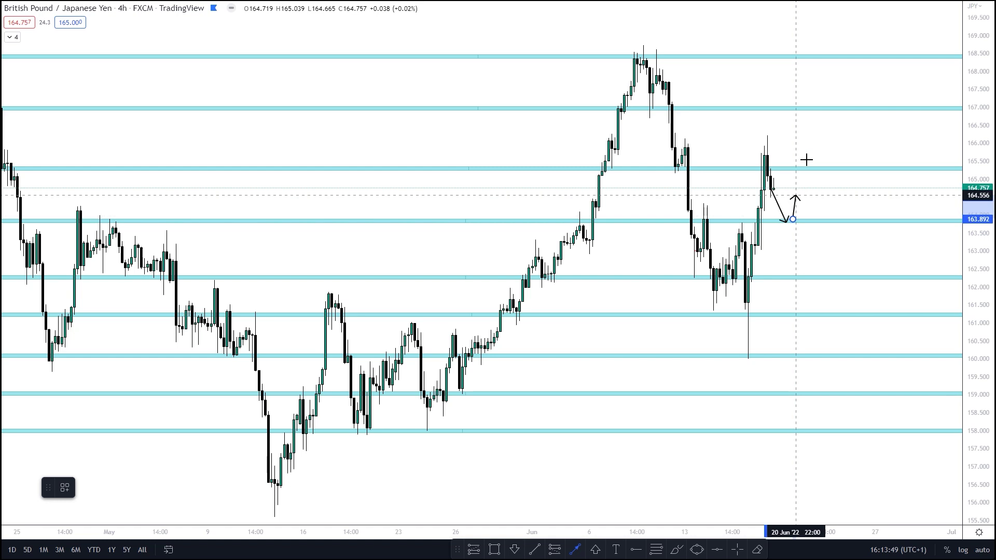
{"action": "left_click", "coordinate": [836, 49]}
{"action": "left_click", "coordinate": [834, 41]}
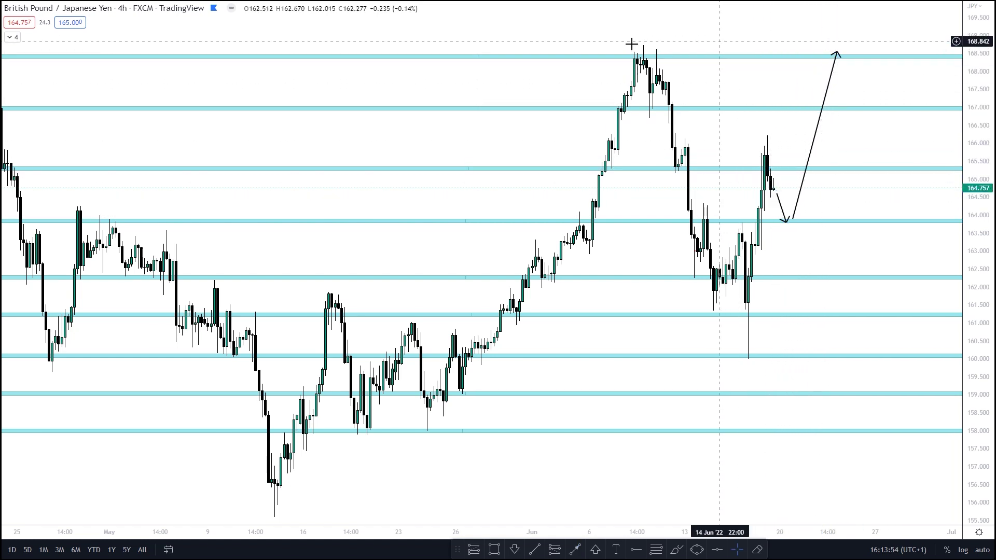
Draw an arrow from about 160.01 down to the zone near 159.04 on the GBPJPY chart
{"action": "left_click_drag", "start_coordinate": [600, 36], "coordinate": [741, 69]}
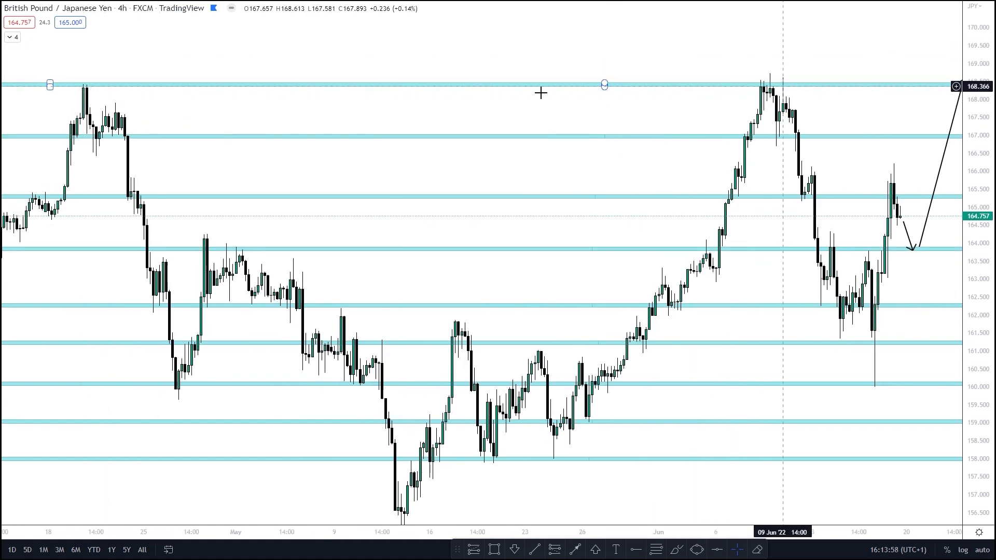
{"action": "left_click_drag", "start_coordinate": [743, 63], "coordinate": [614, 37]}
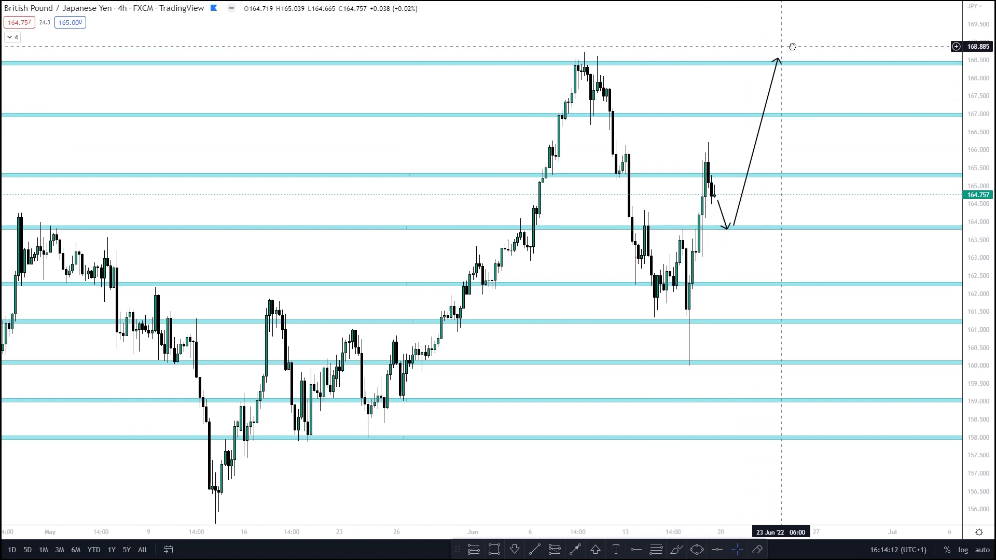
{"action": "left_click_drag", "start_coordinate": [778, 48], "coordinate": [796, 46]}
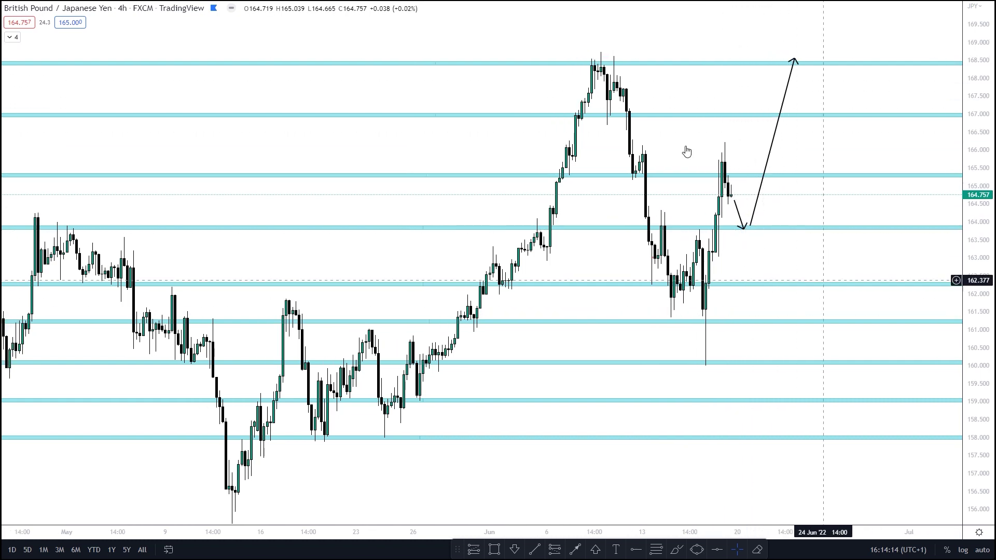
{"action": "left_click", "coordinate": [578, 550]}
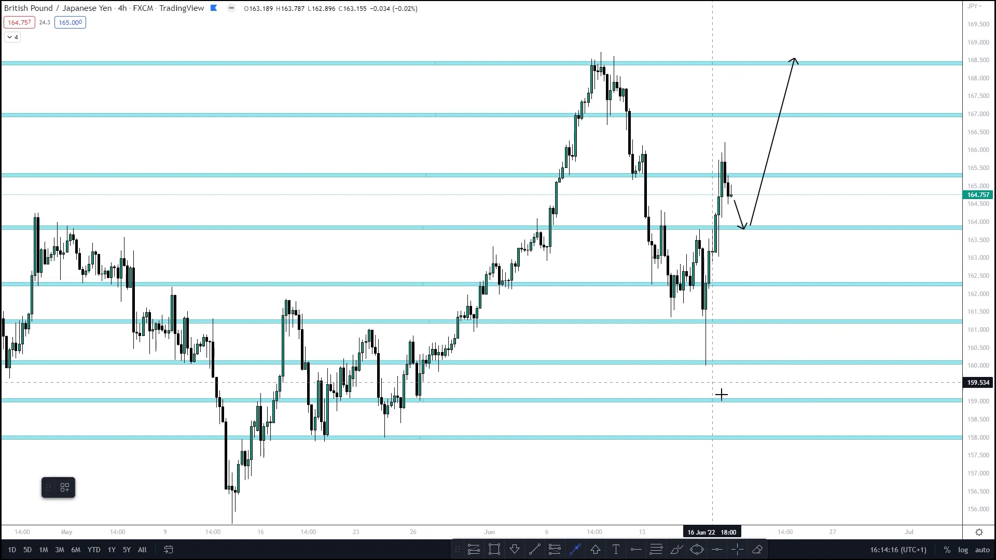
{"action": "left_click", "coordinate": [749, 400]}
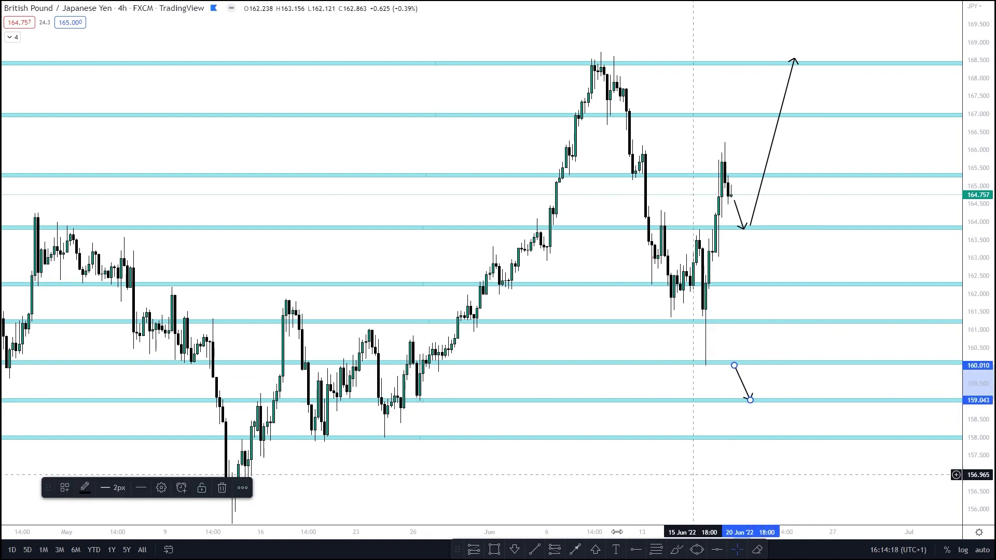
Adjust the lower arrow's tip to about 158.96, and continue the path up to about 160.0 and down to the zone near 158.0
{"action": "mouse_move", "coordinate": [750, 400]}
{"action": "left_mouse_down"}
{"action": "mouse_move", "coordinate": [768, 367]}
{"action": "mouse_move", "coordinate": [750, 402]}
{"action": "left_mouse_up"}
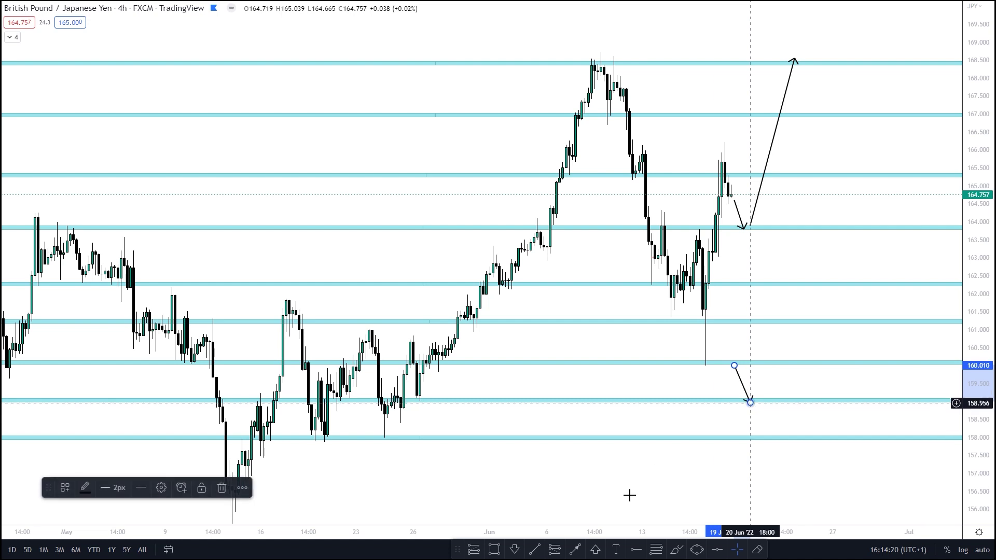
{"action": "left_click", "coordinate": [751, 421]}
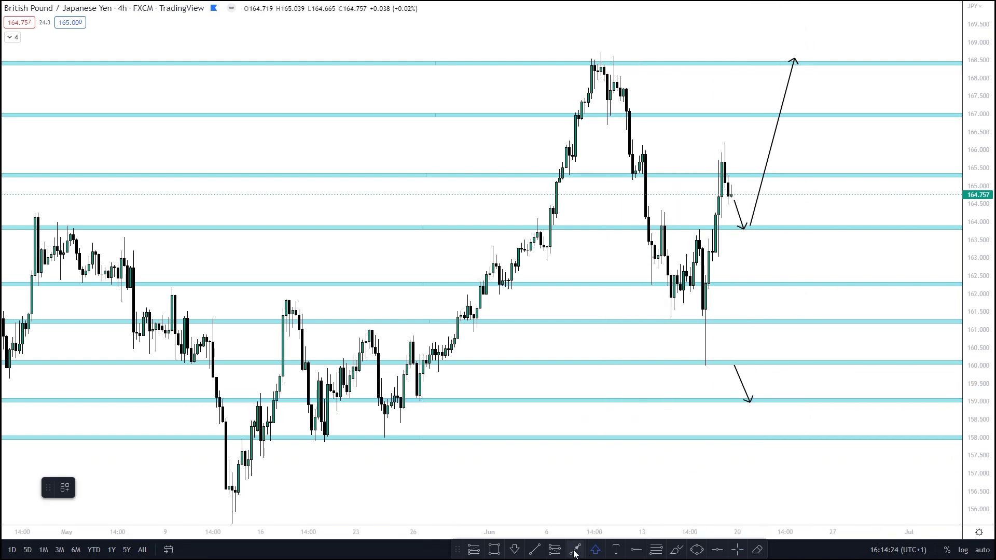
{"action": "left_click", "coordinate": [753, 401]}
{"action": "left_click", "coordinate": [770, 367]}
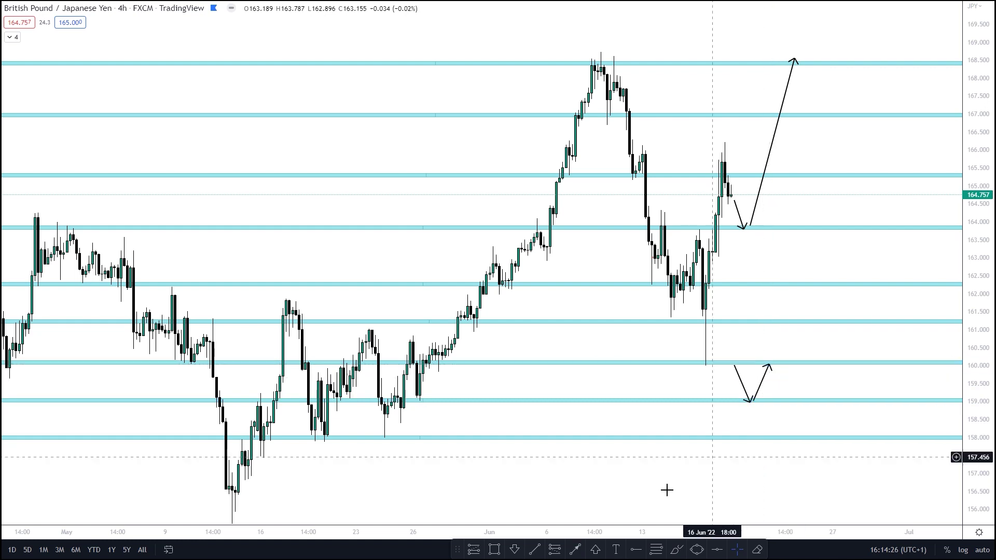
{"action": "left_click", "coordinate": [770, 366]}
{"action": "left_click", "coordinate": [801, 435]}
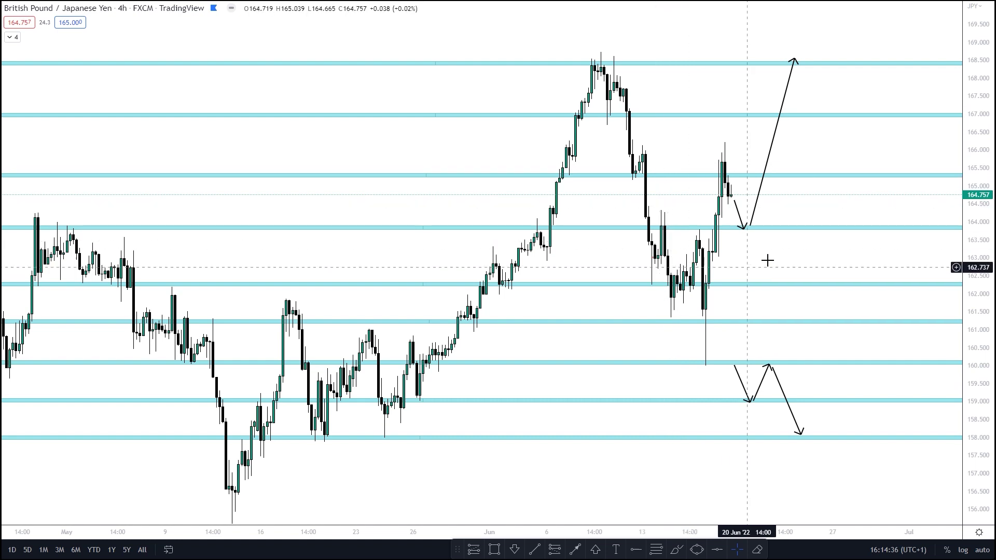
{"action": "scroll", "coordinate": [773, 247], "scroll_direction": "left", "scroll_amount": 1}
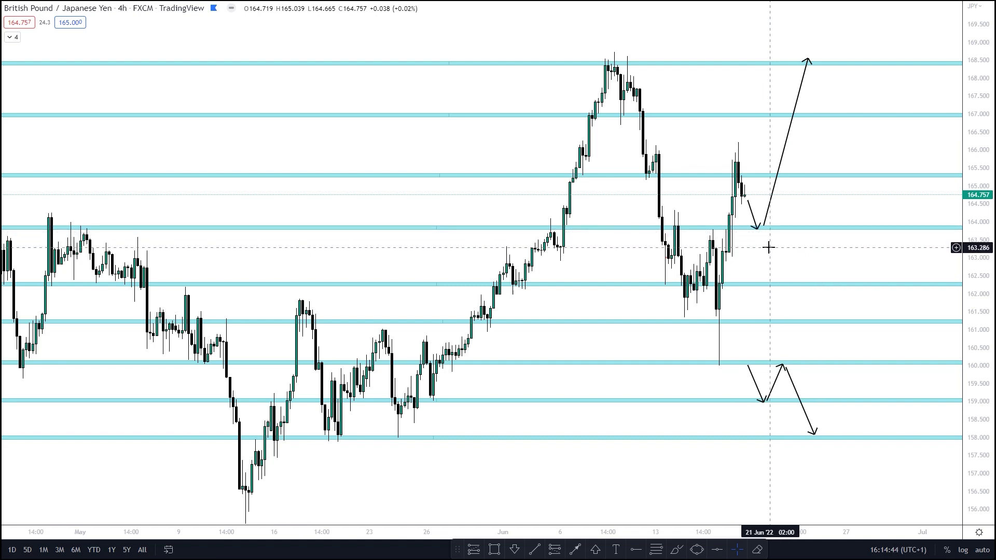
Switch to the USDCAD 4-hour chart and show it in full screen with the recent price action and zones in view
{"action": "key", "text": "Escape"}
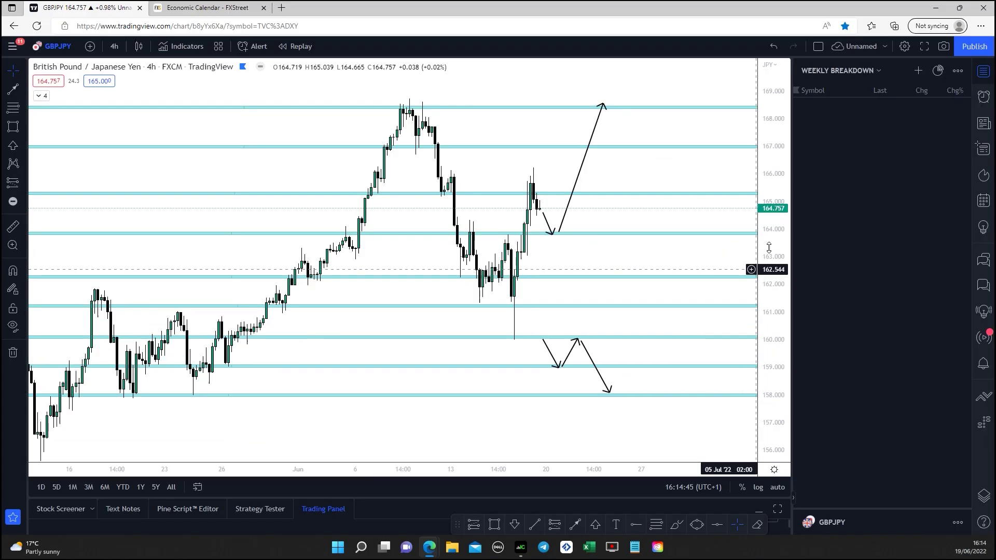
{"action": "left_click", "coordinate": [855, 166]}
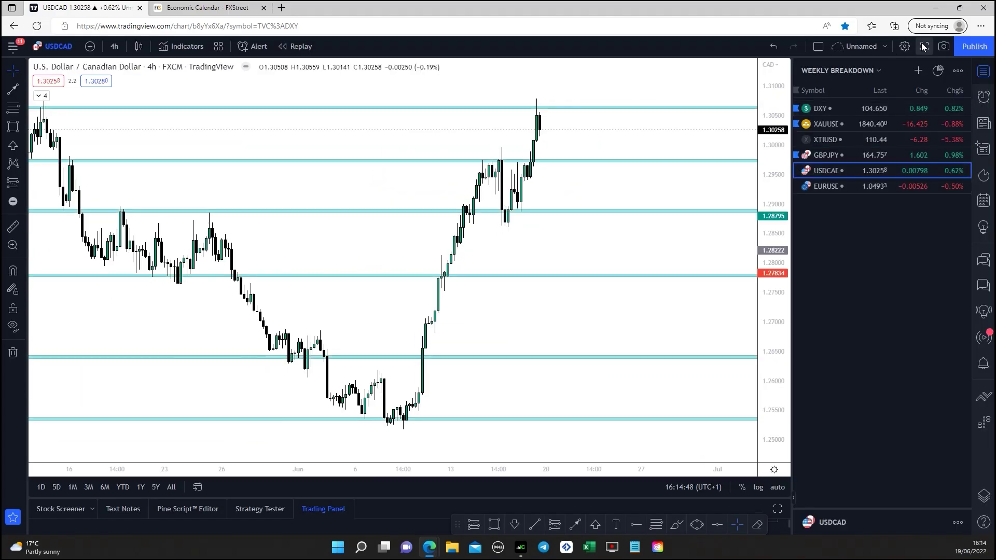
{"action": "left_click", "coordinate": [924, 46]}
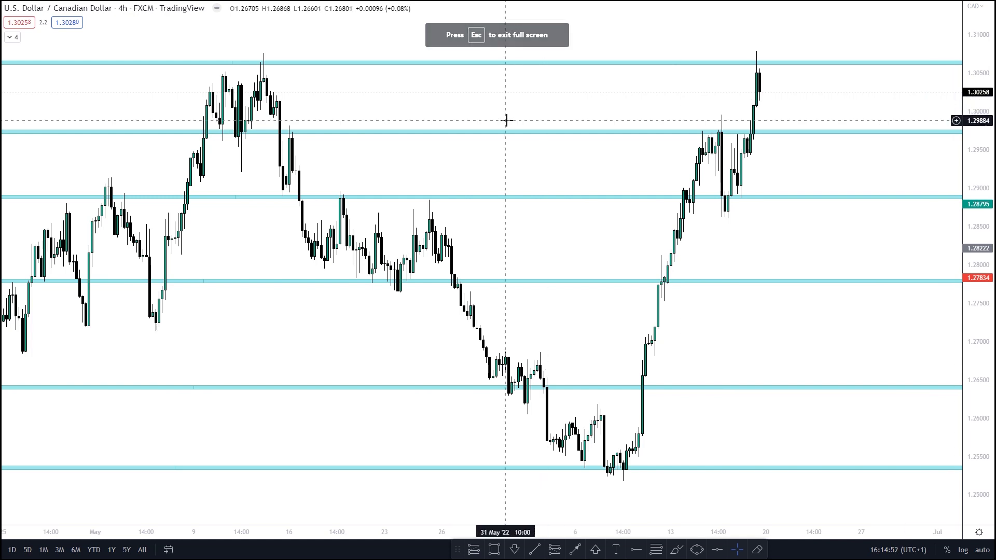
{"action": "left_click_drag", "start_coordinate": [530, 93], "coordinate": [505, 92]}
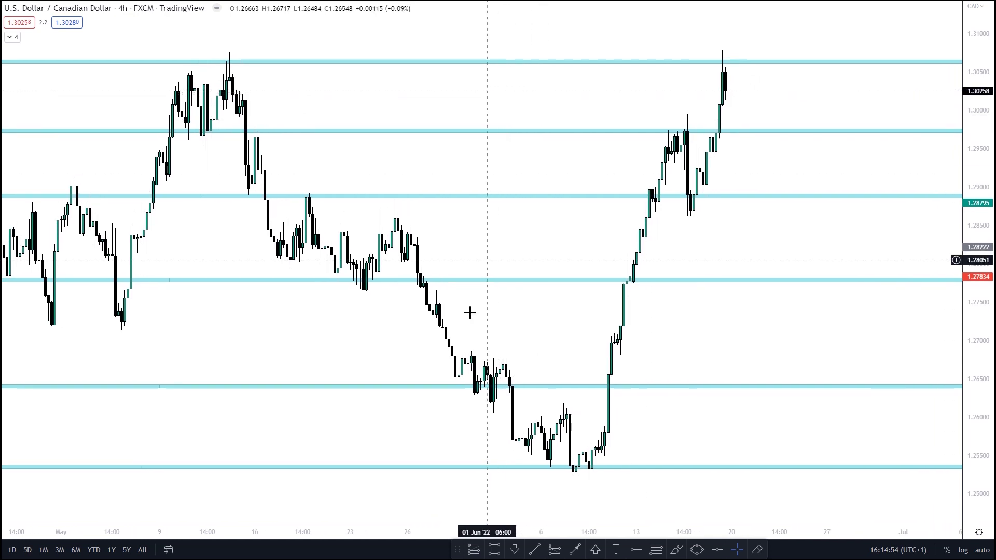
{"action": "left_click_drag", "start_coordinate": [371, 336], "coordinate": [195, 318]}
{"action": "left_click_drag", "start_coordinate": [499, 313], "coordinate": [482, 345]}
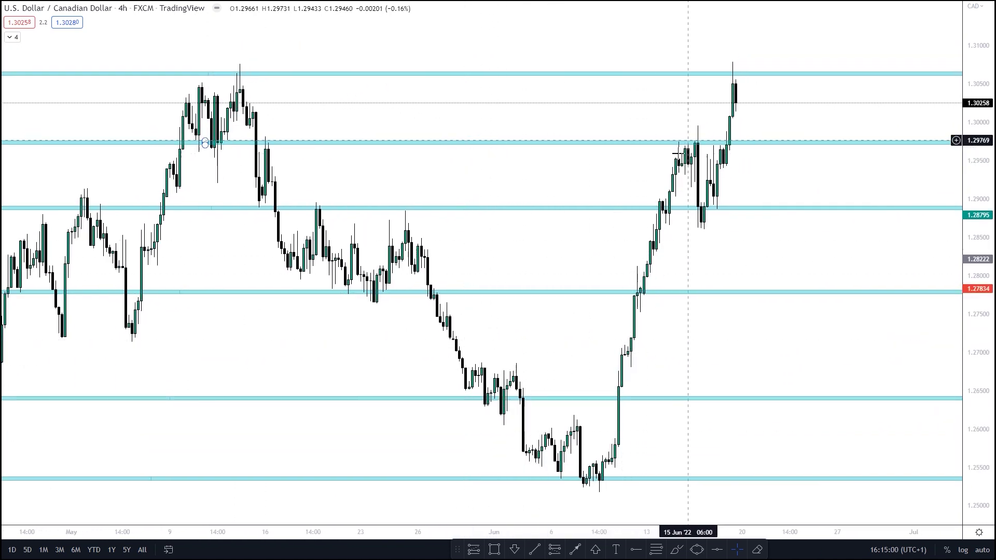
Draw an arrow from the current USDCAD price down to the zone near 1.297, and another from there up to about 1.309
{"action": "left_click", "coordinate": [573, 551]}
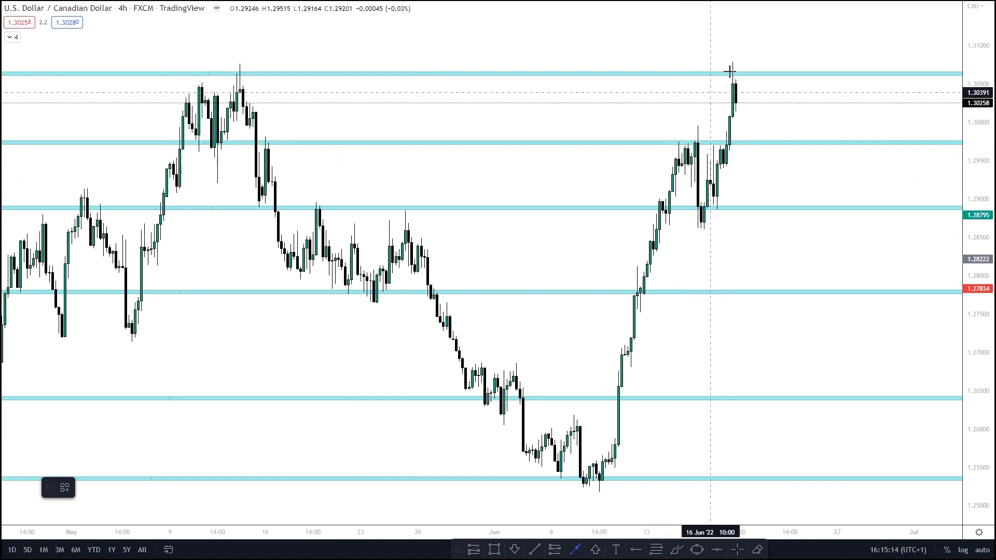
{"action": "left_click_drag", "start_coordinate": [732, 102], "coordinate": [754, 137]}
{"action": "left_click", "coordinate": [752, 144]}
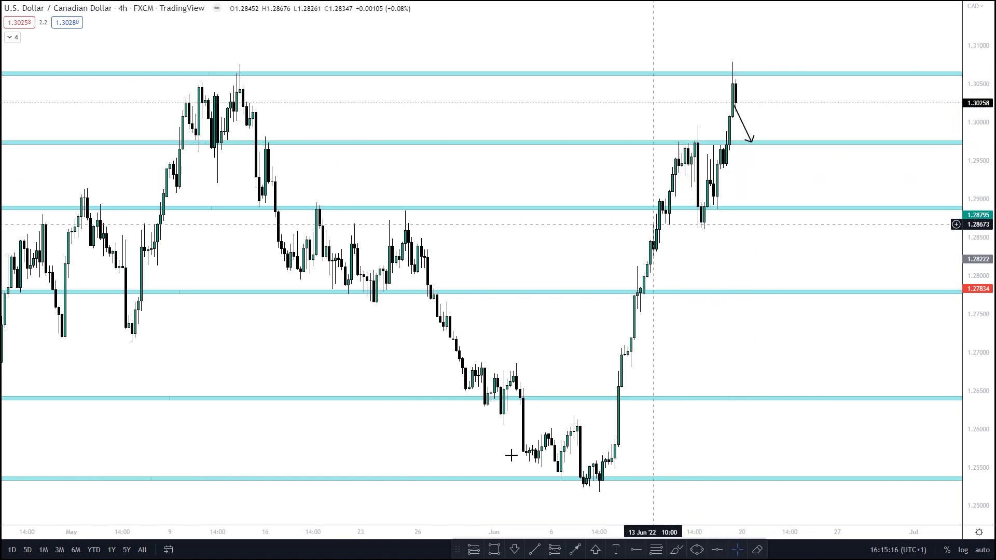
{"action": "left_click_drag", "start_coordinate": [755, 140], "coordinate": [786, 53]}
Reshape the short downward USDCAD arrow so it starts just beside the latest candle and ends at the zone near 1.297
{"action": "left_click", "coordinate": [740, 110]}
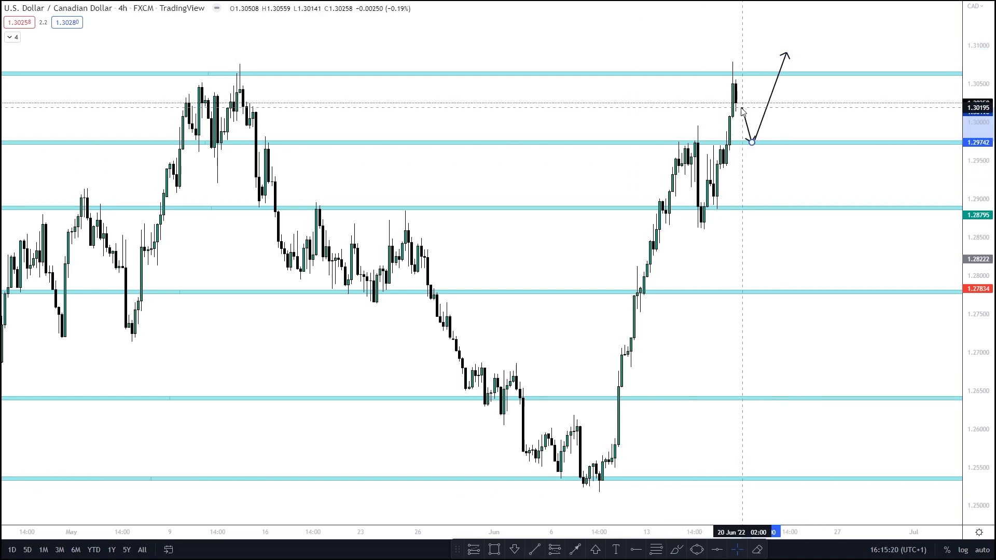
{"action": "left_click", "coordinate": [742, 111]}
{"action": "left_click", "coordinate": [802, 105]}
{"action": "left_click", "coordinate": [748, 132]}
{"action": "left_click", "coordinate": [774, 125]}
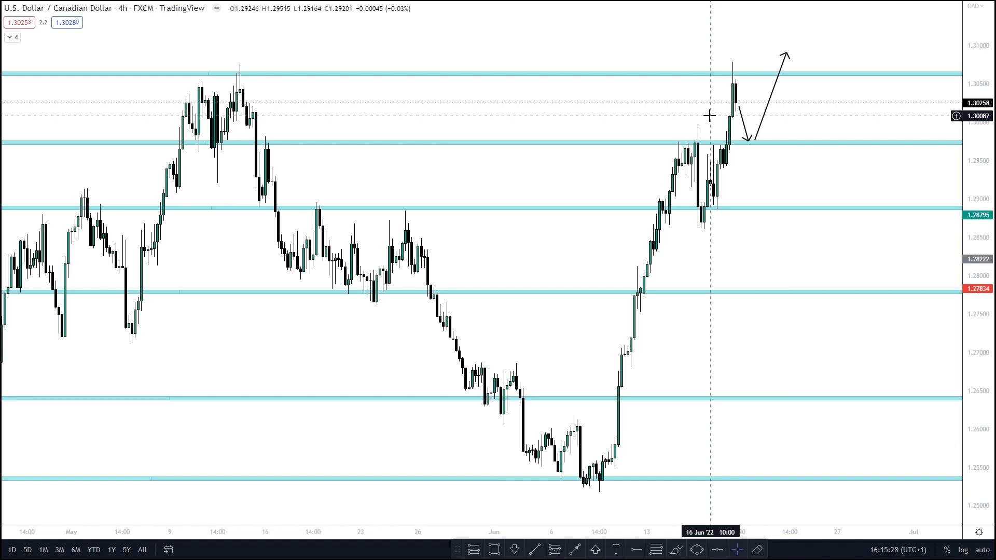
Draw a trend line under the June USDCAD rally from about 1.257 to 1.286, and delete it
{"action": "left_click", "coordinate": [621, 455]}
{"action": "left_click", "coordinate": [675, 228]}
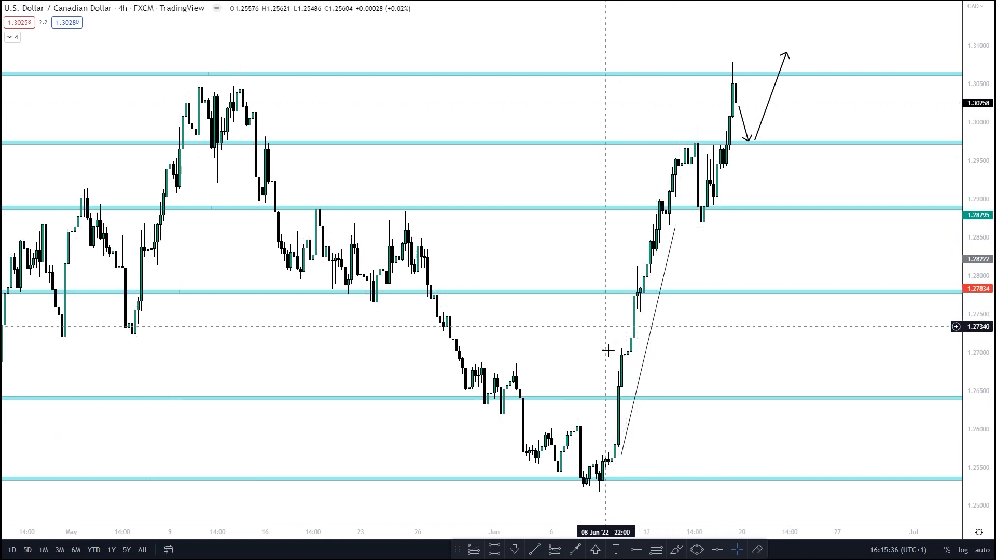
{"action": "left_click", "coordinate": [643, 376]}
{"action": "key", "text": "Delete"}
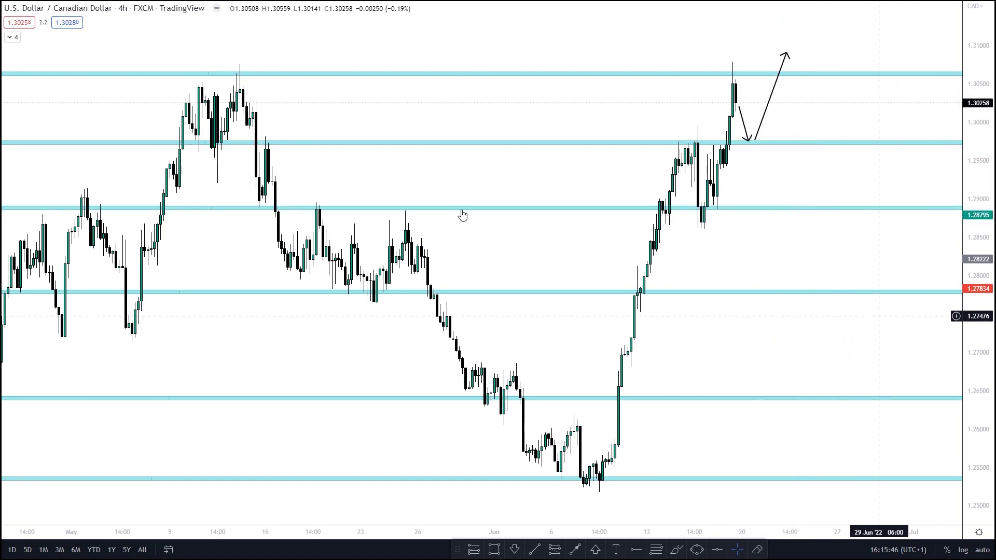
Switch to the EURUSD 4-hour chart and show it in full screen with empty space after the latest candle
{"action": "scroll", "coordinate": [451, 251], "scroll_direction": "right", "scroll_amount": 2}
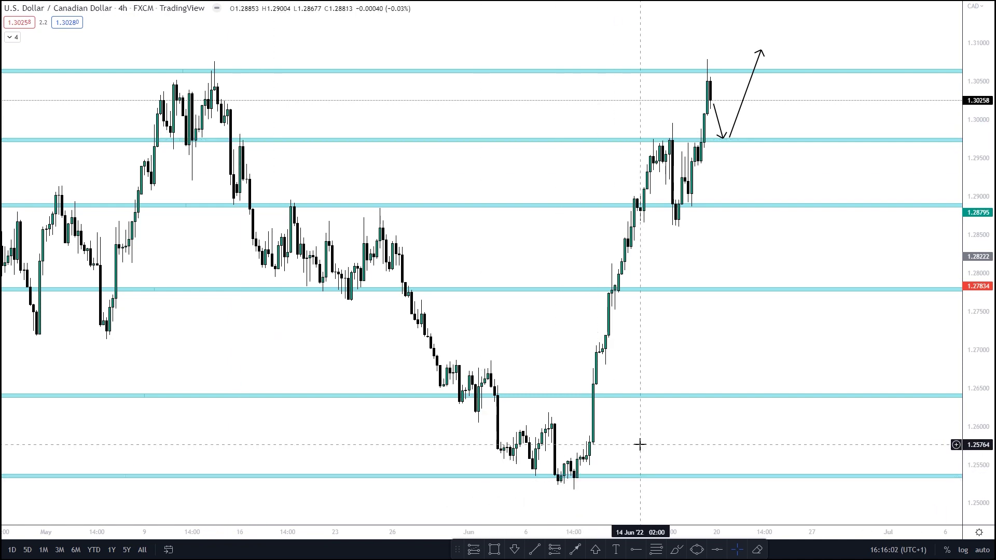
{"action": "key", "text": "Escape"}
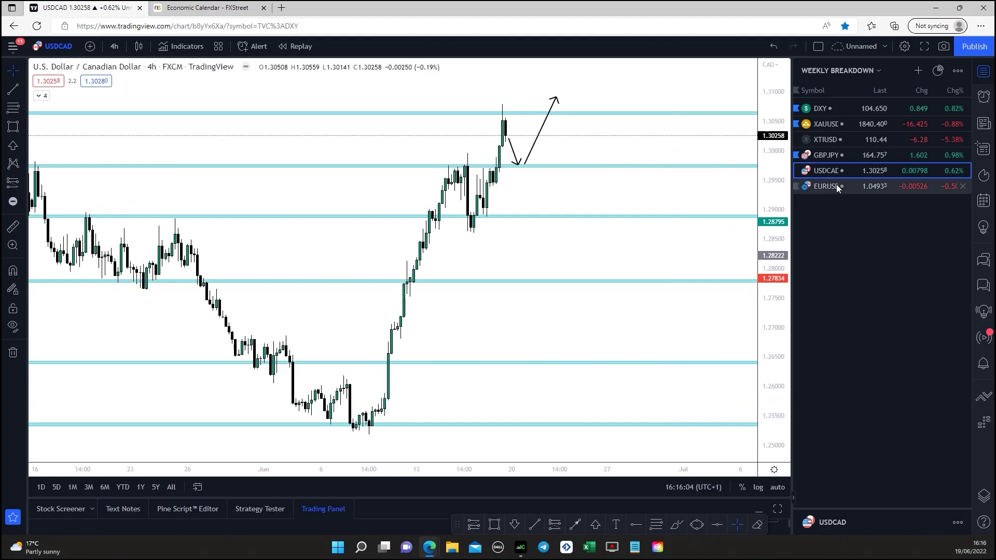
{"action": "left_click", "coordinate": [836, 185]}
{"action": "left_click", "coordinate": [924, 46]}
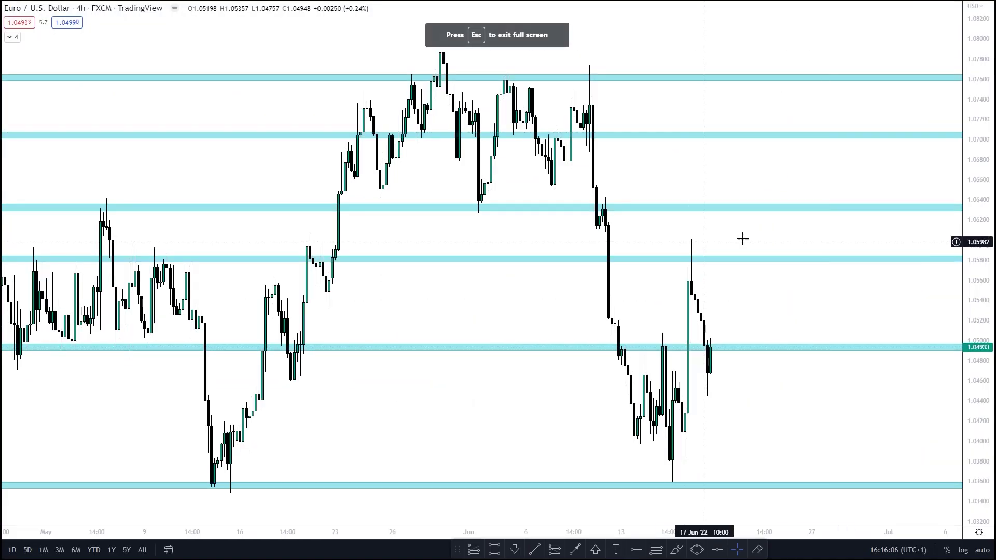
{"action": "left_click_drag", "start_coordinate": [376, 308], "coordinate": [412, 301]}
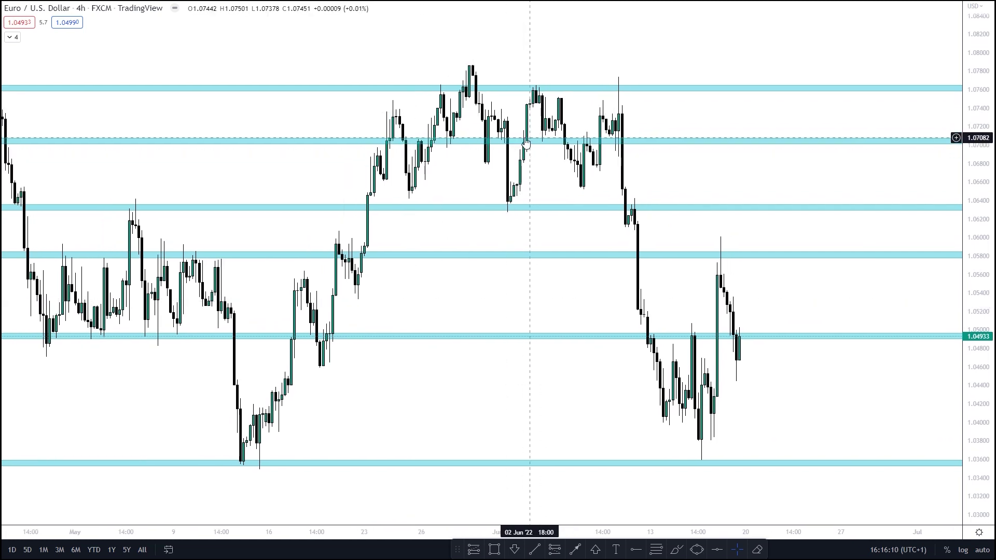
{"action": "left_click_drag", "start_coordinate": [773, 291], "coordinate": [689, 294]}
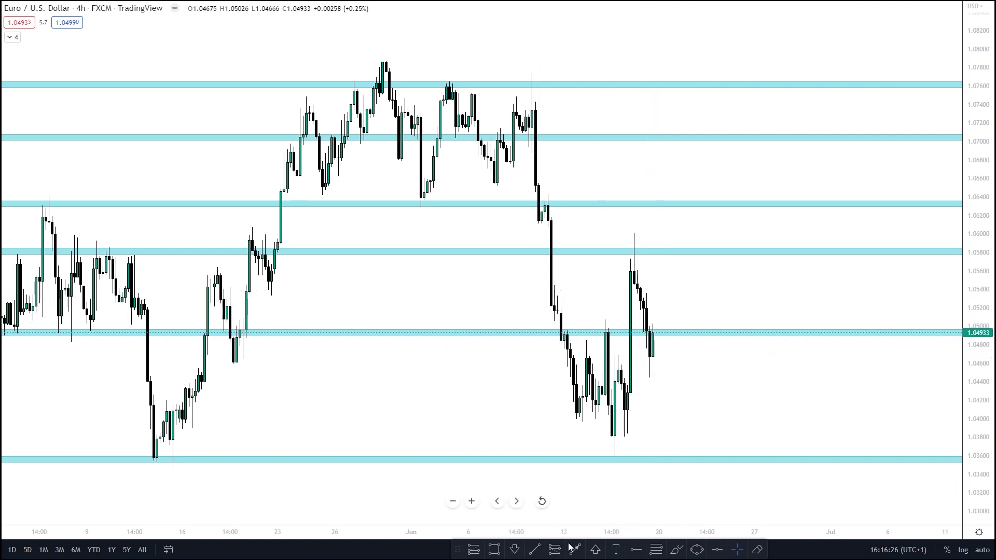
Draw an arrow beside the latest EURUSD candle from about 1.047 up to the zone near 1.064
{"action": "left_click", "coordinate": [659, 251]}
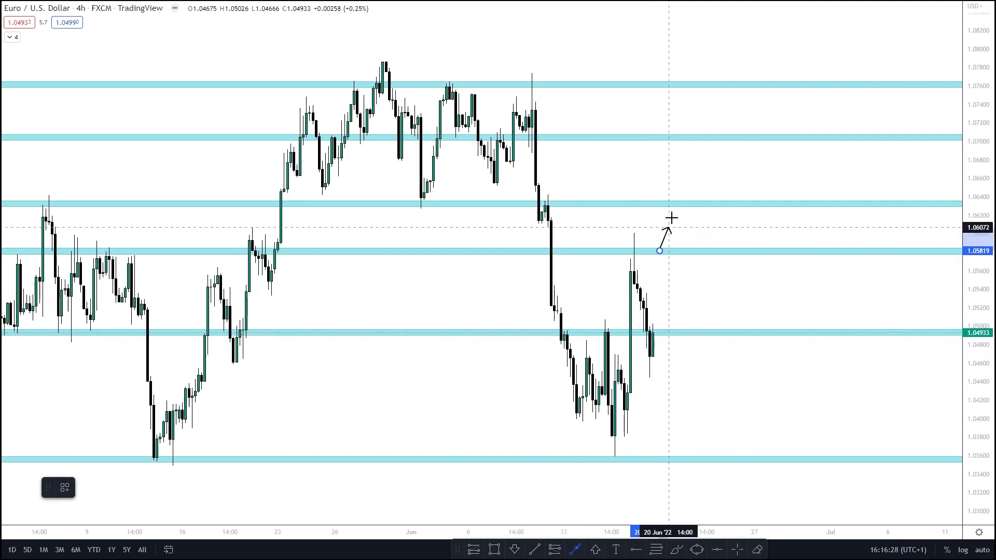
{"action": "left_click", "coordinate": [677, 205]}
{"action": "left_click_drag", "start_coordinate": [668, 228], "coordinate": [682, 186]}
{"action": "left_click", "coordinate": [306, 419]}
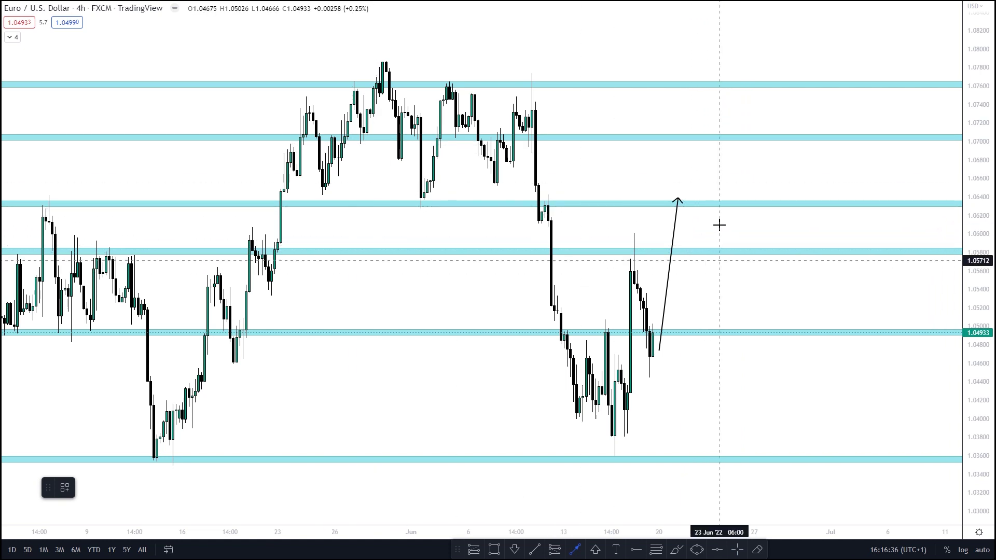
Continue the EURUSD path with an arrow down to the zone near 1.058 and another up to the zone near 1.076
{"action": "left_click", "coordinate": [681, 204]}
{"action": "left_click", "coordinate": [706, 253]}
{"action": "left_click", "coordinate": [738, 400]}
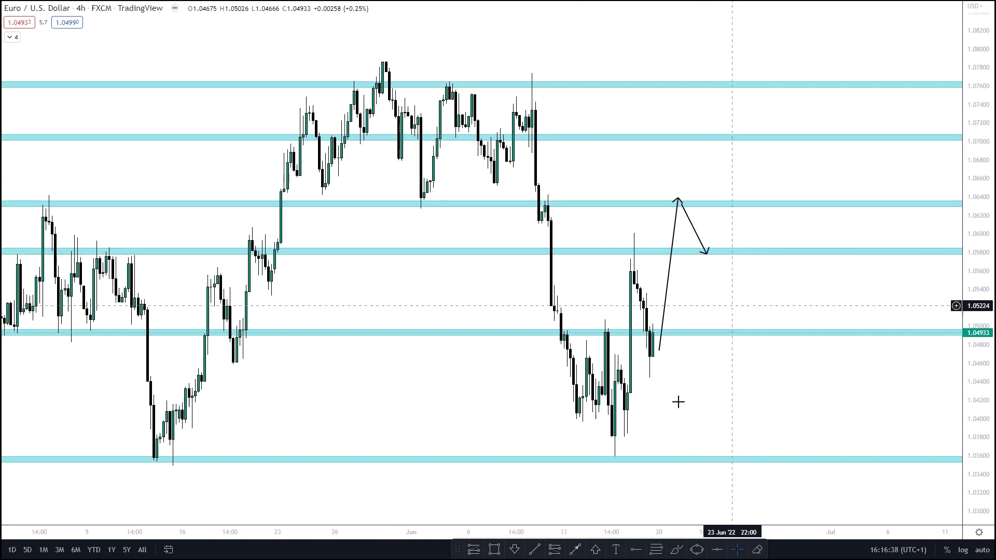
{"action": "left_click", "coordinate": [708, 252]}
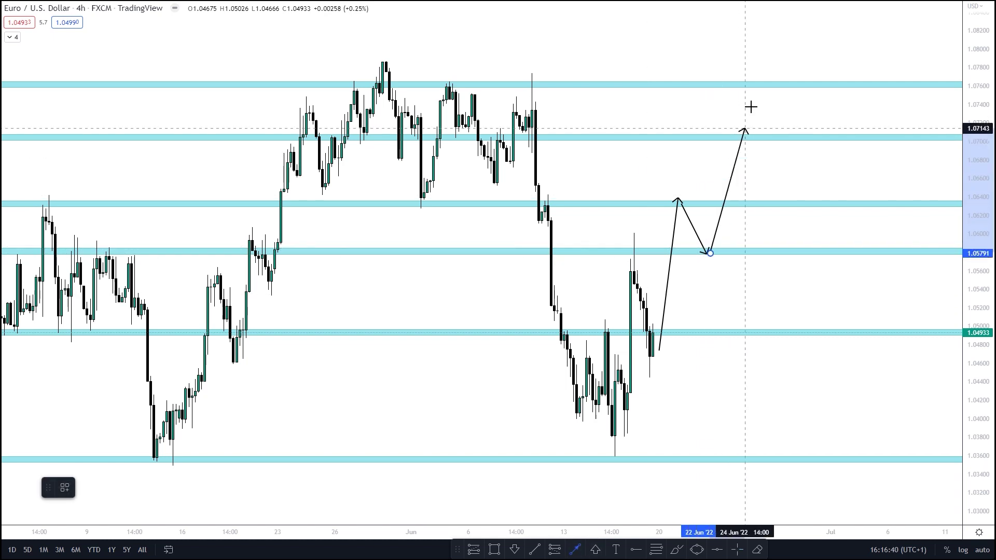
{"action": "left_click", "coordinate": [758, 85]}
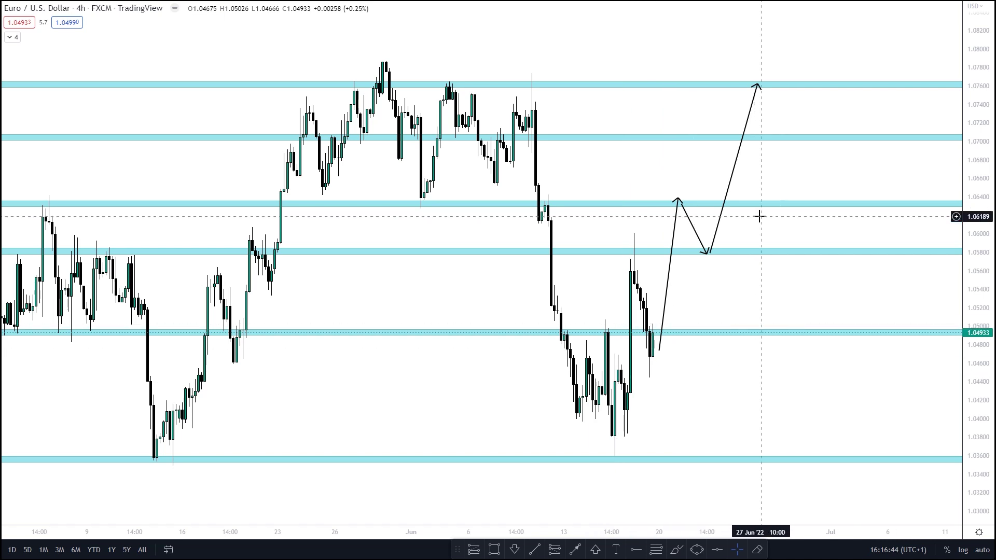
{"action": "left_click_drag", "start_coordinate": [741, 396], "coordinate": [725, 392]}
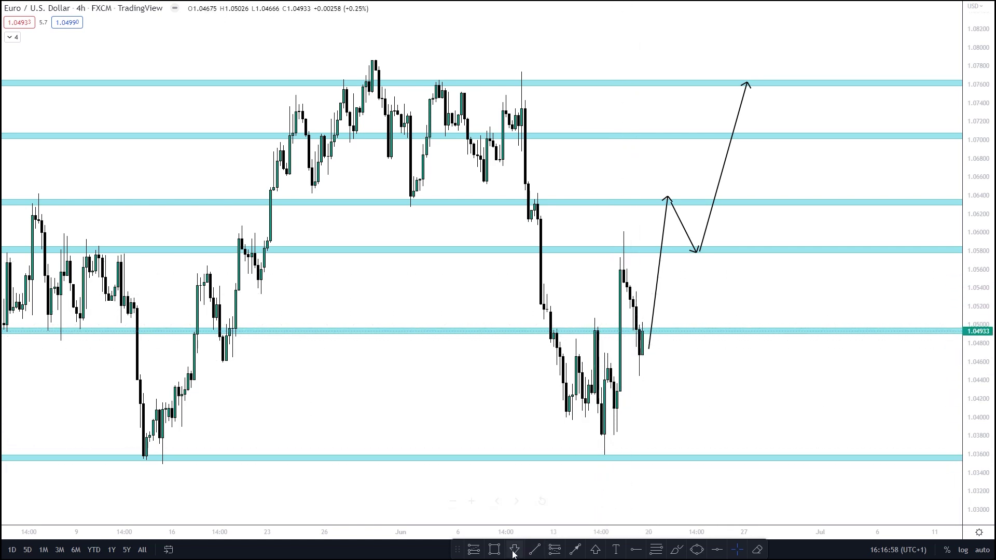
{"action": "left_click", "coordinate": [606, 430]}
{"action": "scroll", "coordinate": [623, 423], "scroll_direction": "left", "scroll_amount": 3}
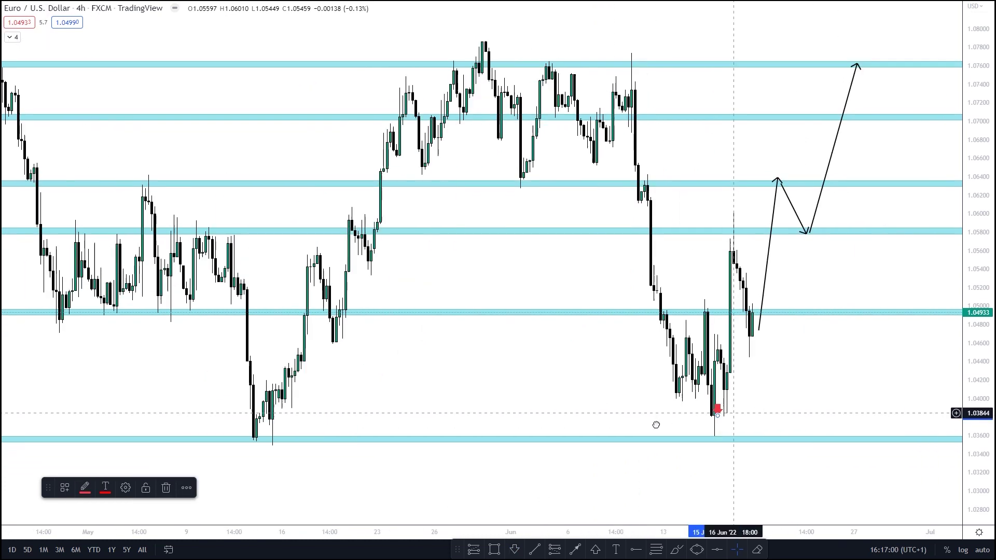
{"action": "key", "text": "Delete"}
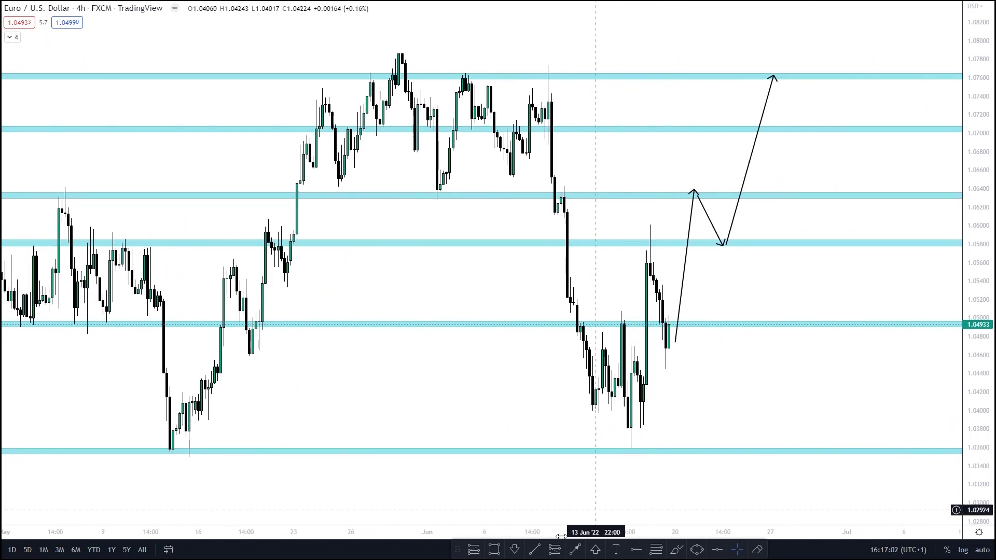
Draw a thin rectangle zone from the 16 June candle between about 1.0386 and 1.0397, and delete it
{"action": "left_click", "coordinate": [498, 554]}
{"action": "left_click", "coordinate": [637, 424]}
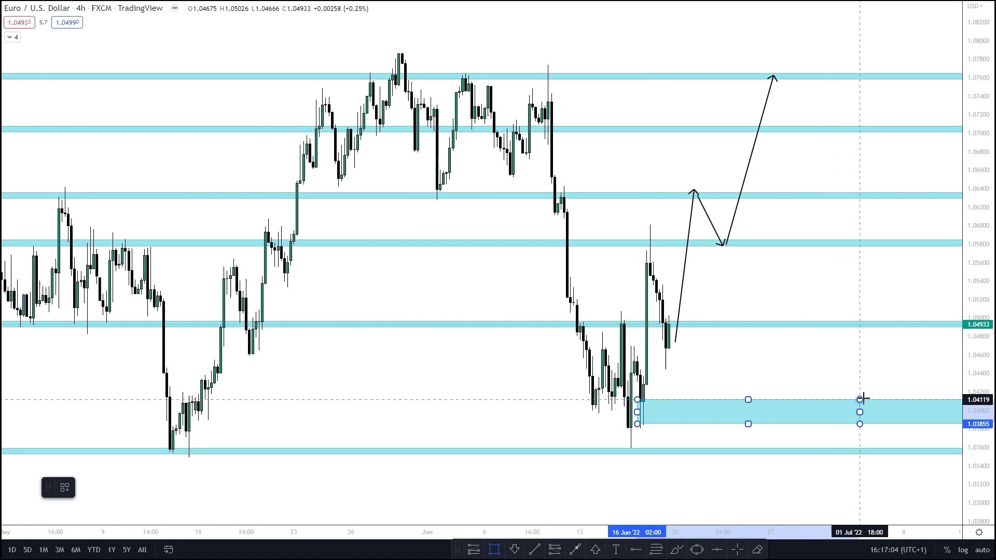
{"action": "left_click", "coordinate": [868, 411]}
{"action": "left_click", "coordinate": [818, 403]}
{"action": "left_click", "coordinate": [753, 417]}
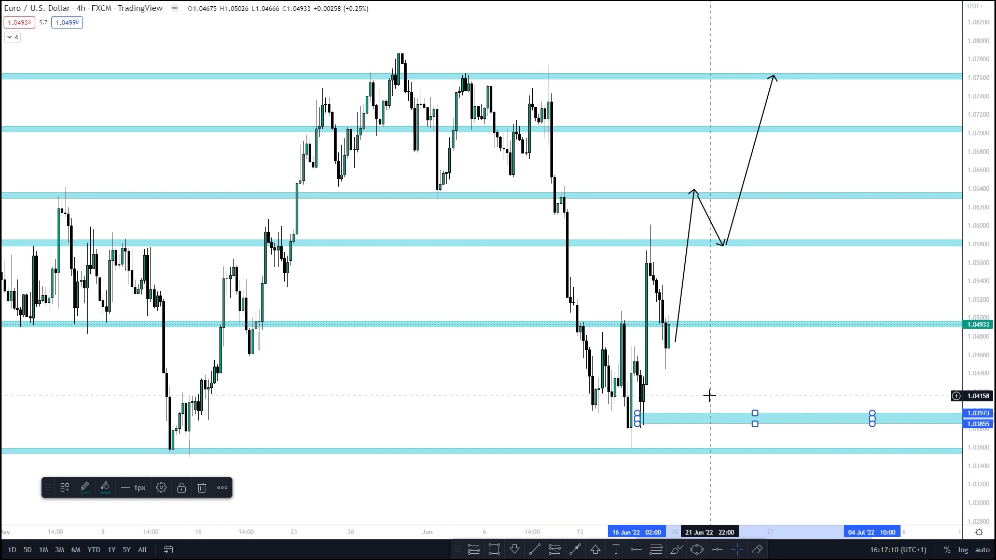
{"action": "key", "text": "Delete"}
Place a short position on the 10 June EURUSD candle with entry at about 1.0614, stop at 1.0649 and target at 1.0359
{"action": "left_click_drag", "start_coordinate": [127, 162], "coordinate": [249, 167]}
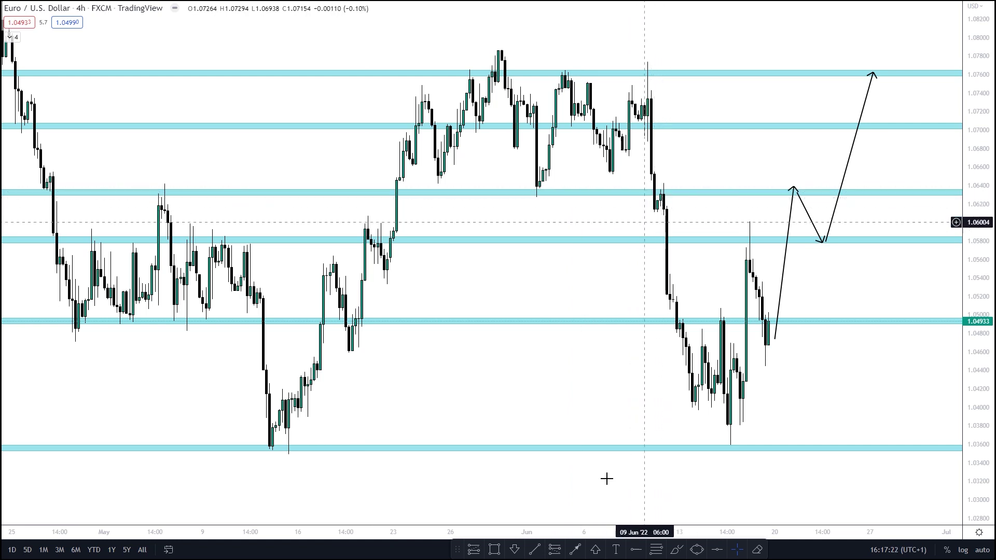
{"action": "left_click", "coordinate": [555, 550]}
{"action": "left_click", "coordinate": [667, 209]}
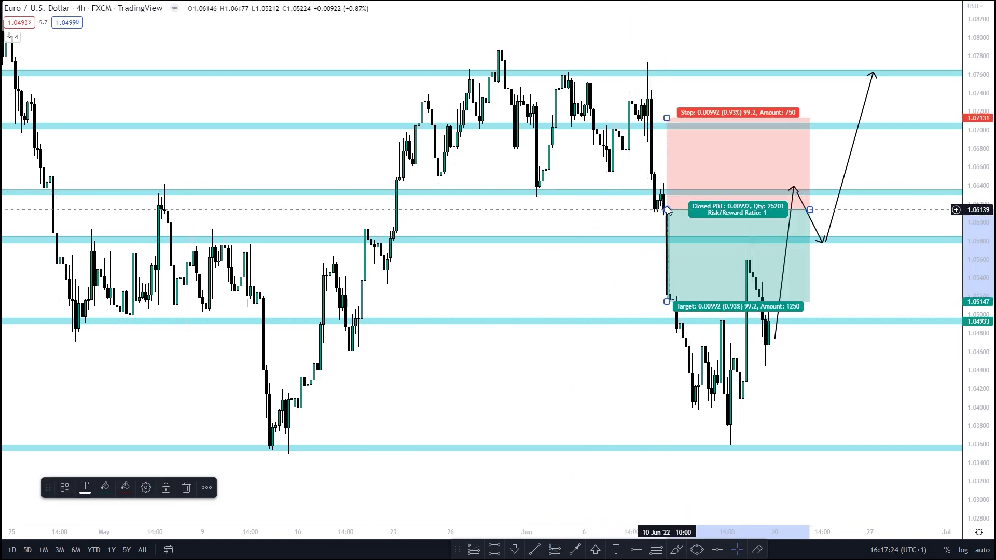
{"action": "left_click_drag", "start_coordinate": [667, 124], "coordinate": [667, 177]}
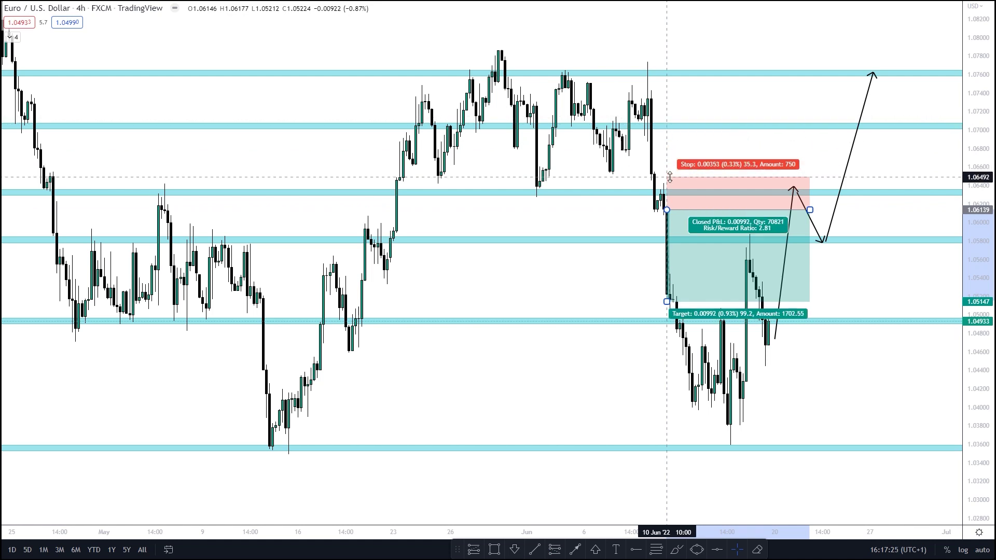
{"action": "left_click", "coordinate": [624, 258]}
{"action": "left_click_drag", "start_coordinate": [666, 301], "coordinate": [666, 445]}
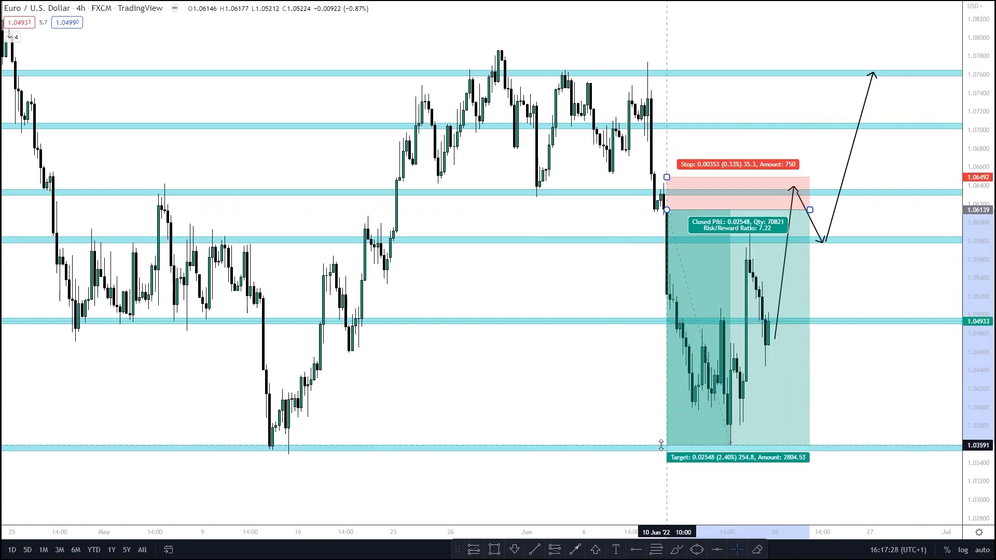
Delete the short position placed on the 10 June EURUSD candle
{"action": "left_click", "coordinate": [523, 413]}
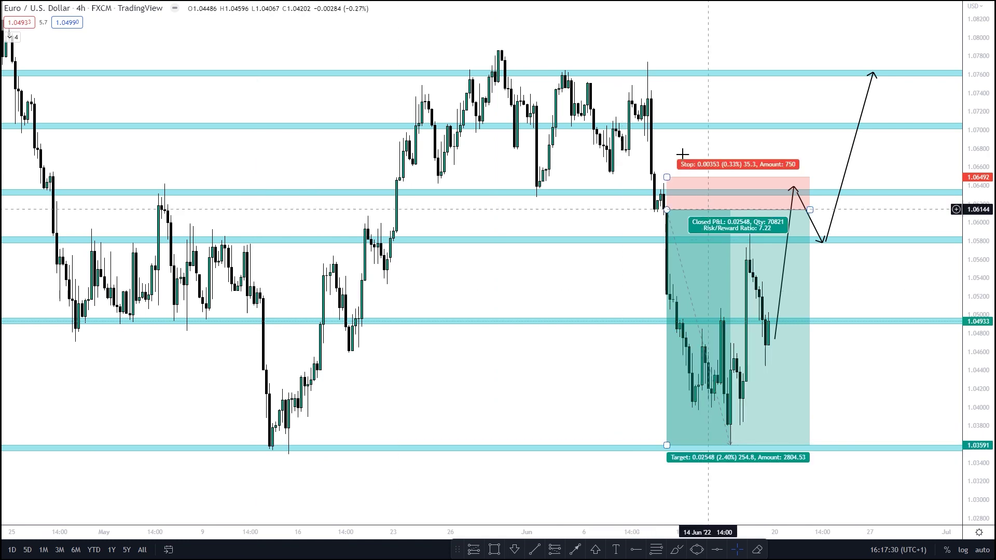
{"action": "left_click", "coordinate": [761, 421]}
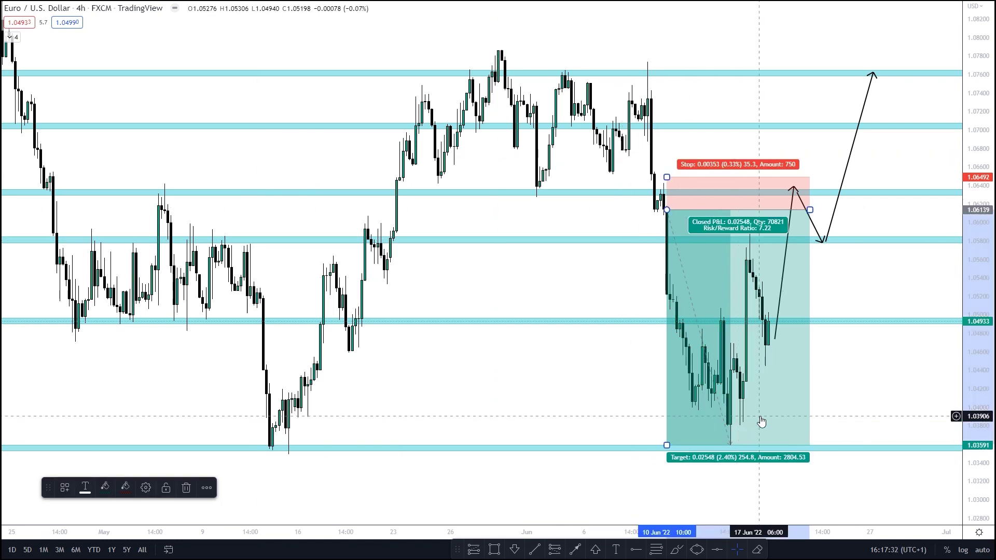
{"action": "left_click", "coordinate": [616, 296]}
{"action": "left_click", "coordinate": [688, 300]}
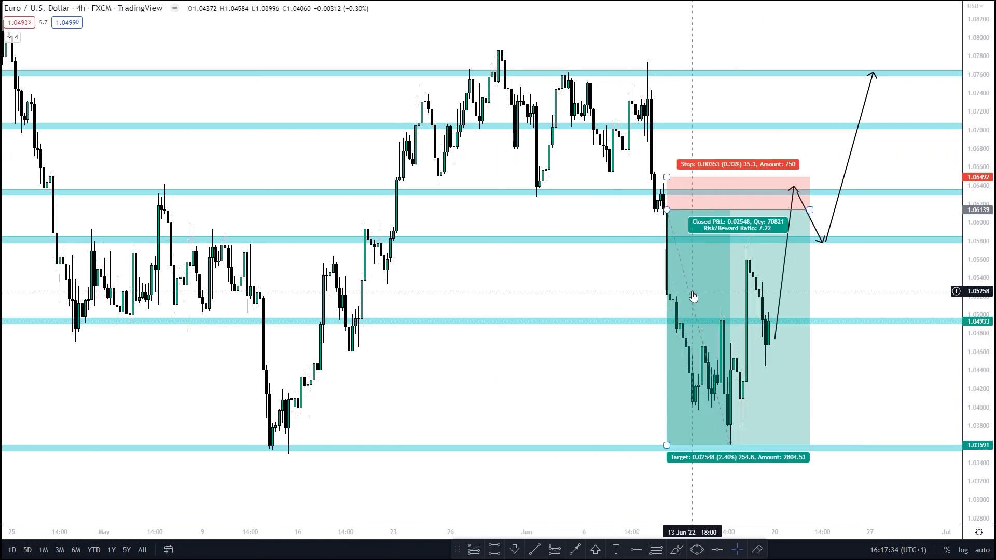
{"action": "key", "text": "Delete"}
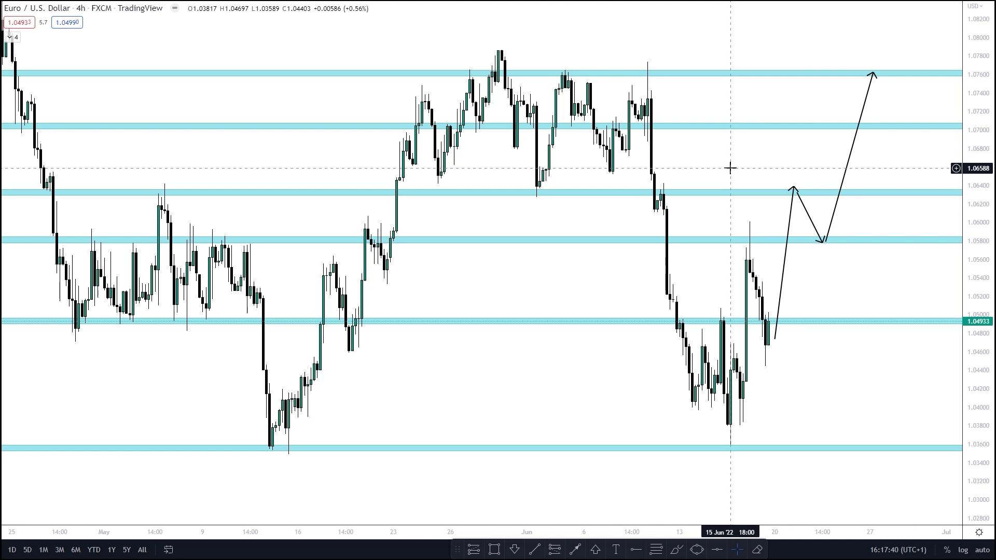
Leave the EURUSD full-screen view and open the GBPJPY chart from the watchlist in full screen
{"action": "key", "text": "Escape"}
{"action": "left_click", "coordinate": [835, 153]}
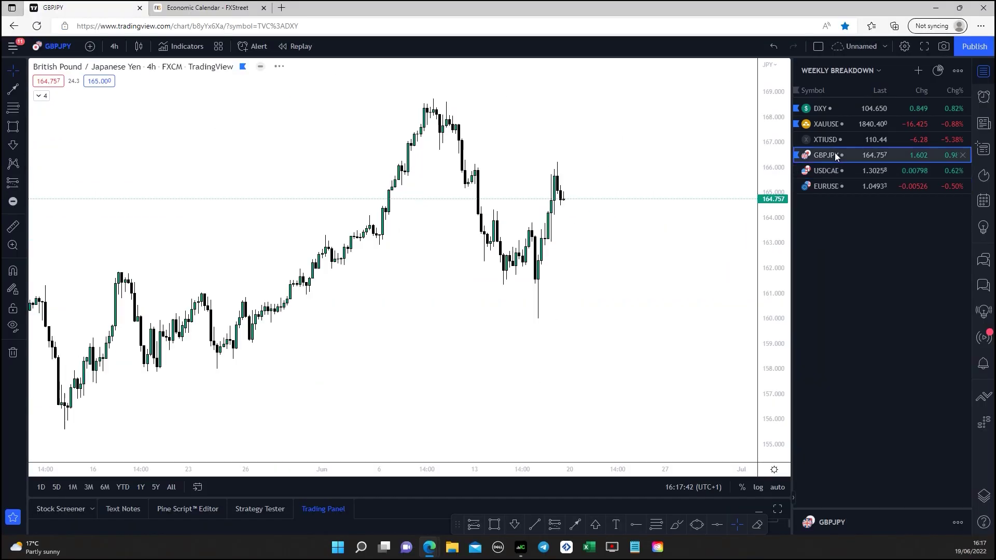
{"action": "left_click", "coordinate": [924, 47]}
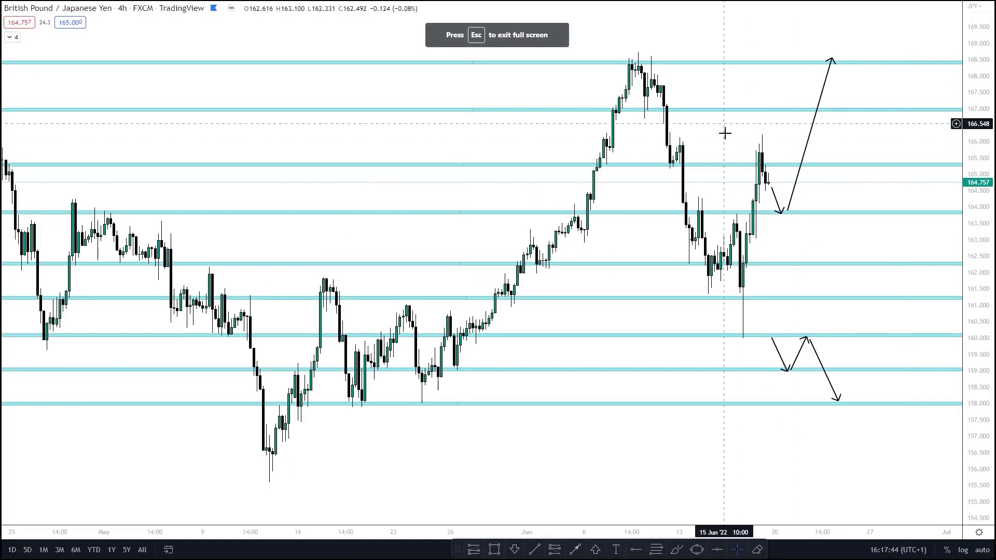
Draw a Fibonacci retracement on GBPJPY from the 15 June low at about 159.991 up to about 166.263, and delete it
{"action": "left_click_drag", "start_coordinate": [725, 134], "coordinate": [660, 207]}
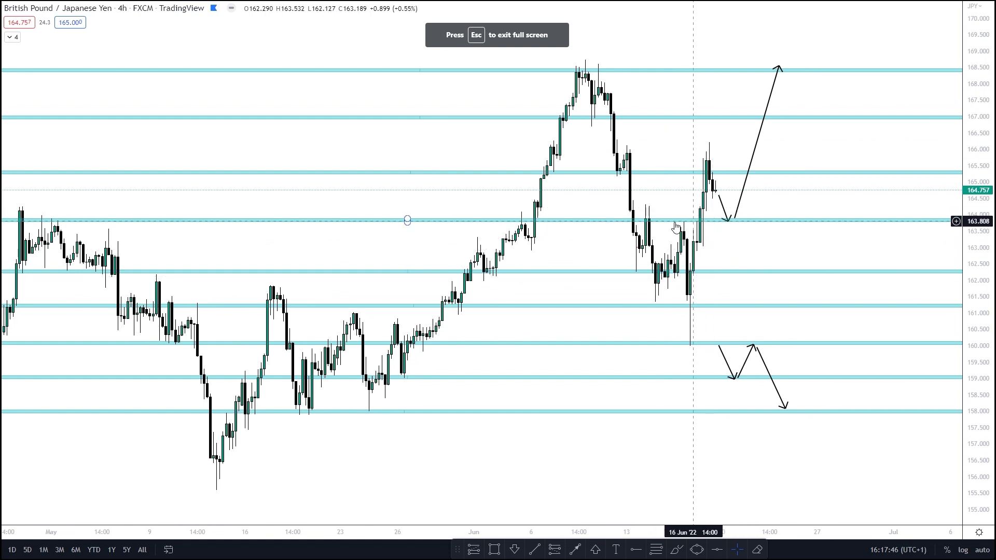
{"action": "key", "text": "alt+h"}
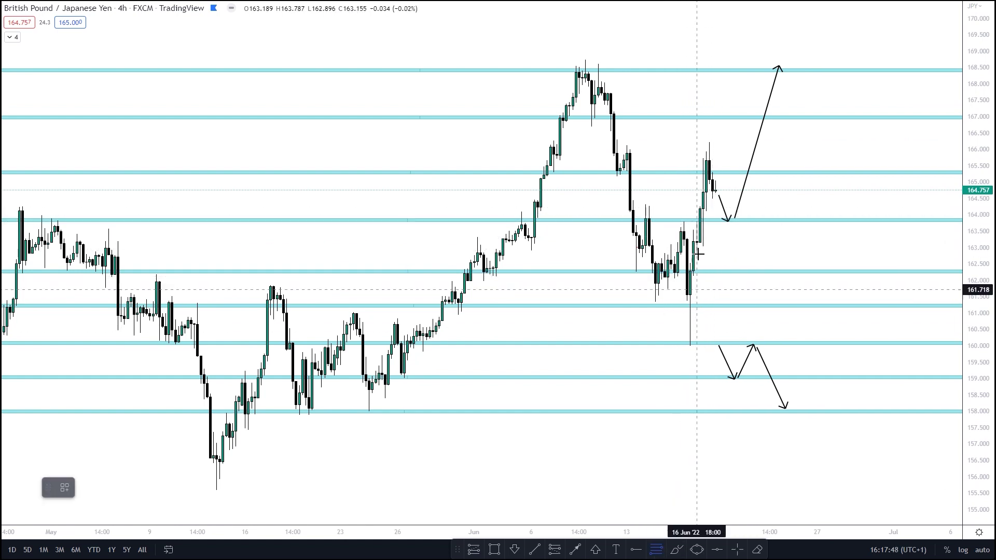
{"action": "left_click", "coordinate": [677, 346]}
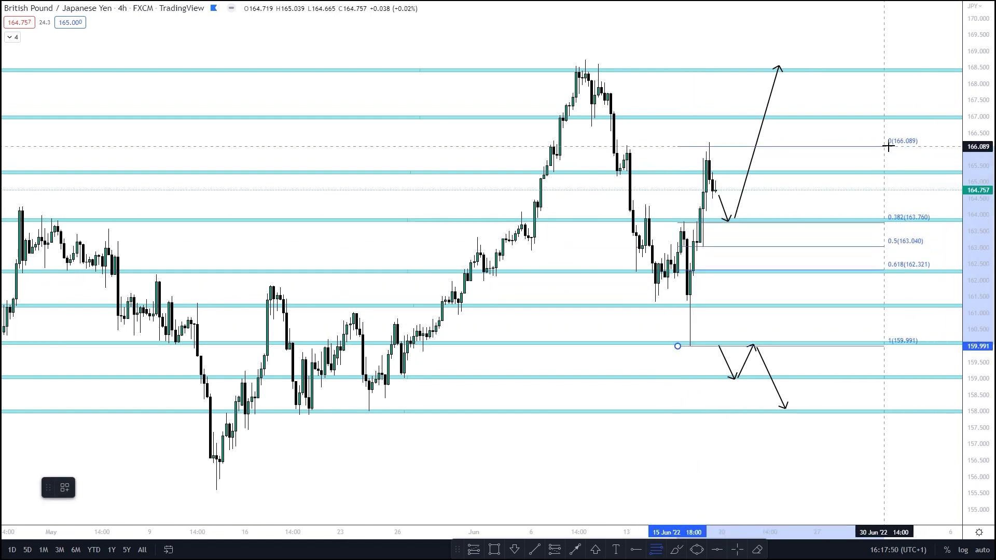
{"action": "left_click", "coordinate": [856, 141]}
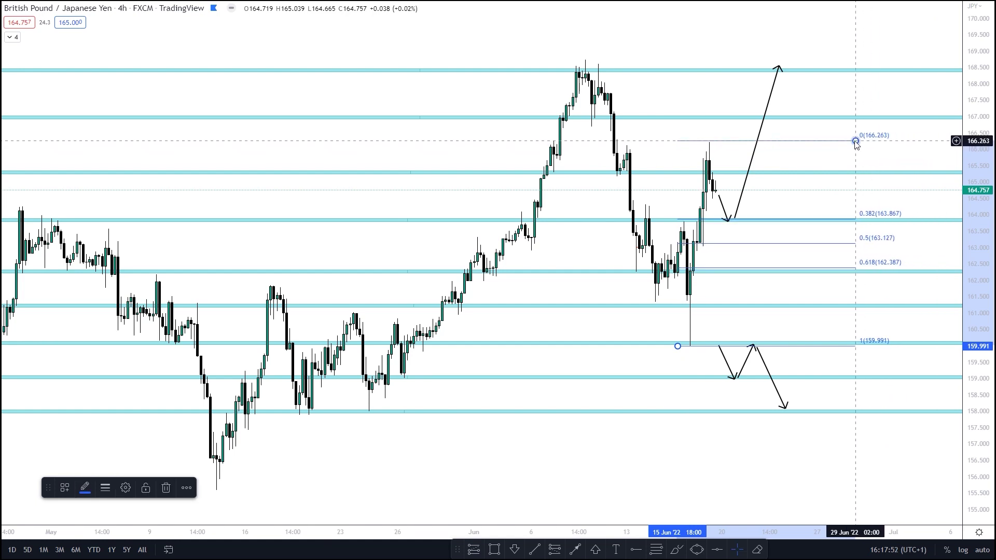
{"action": "left_click", "coordinate": [882, 166]}
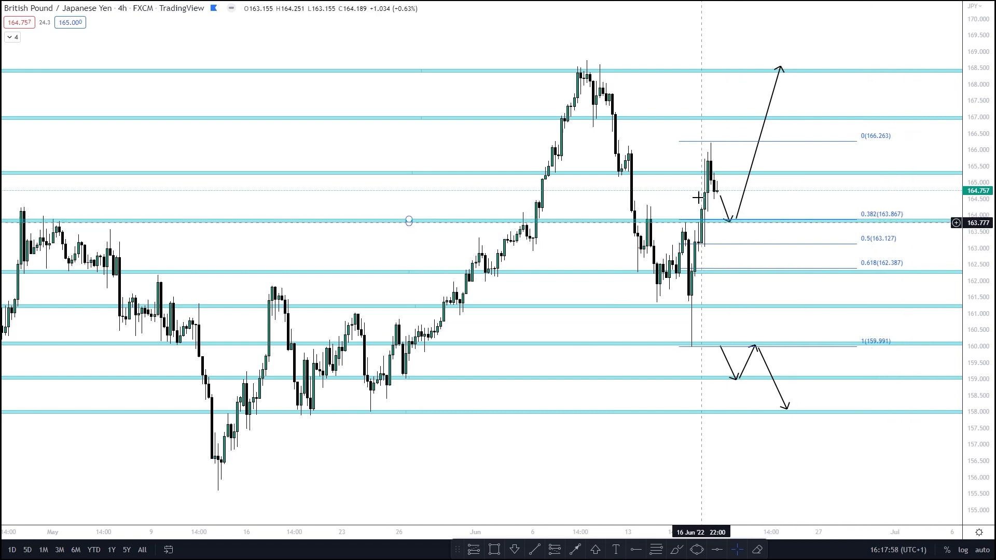
{"action": "left_click", "coordinate": [728, 148]}
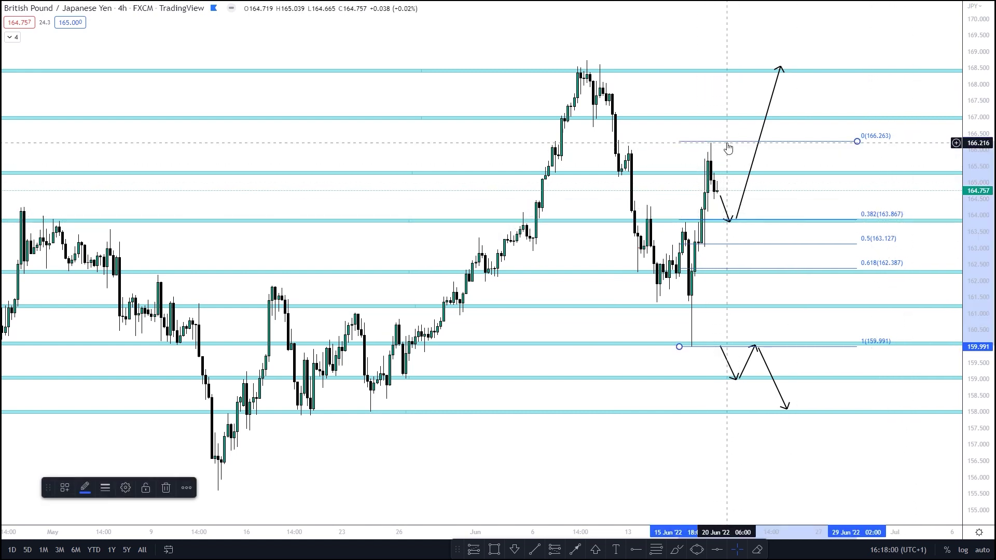
{"action": "key", "text": "Delete"}
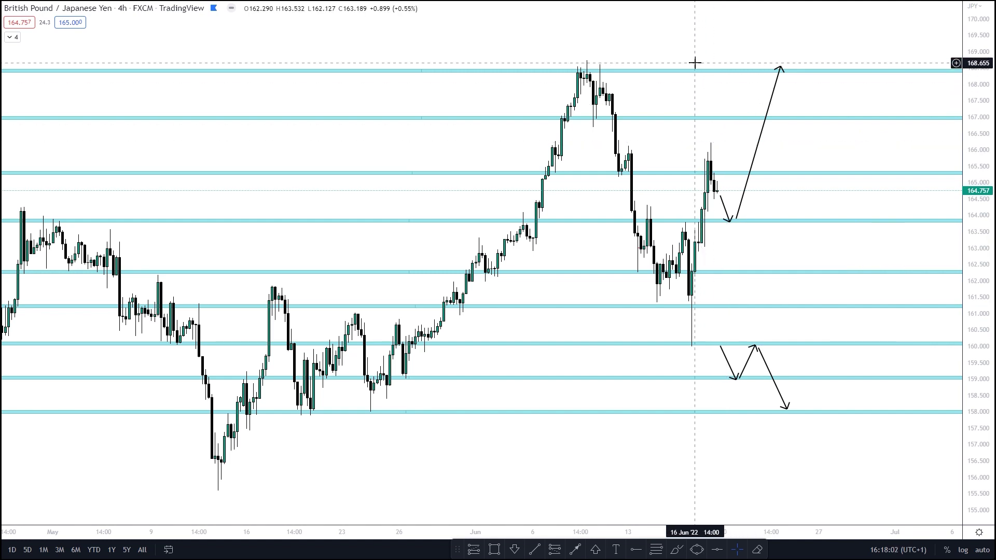